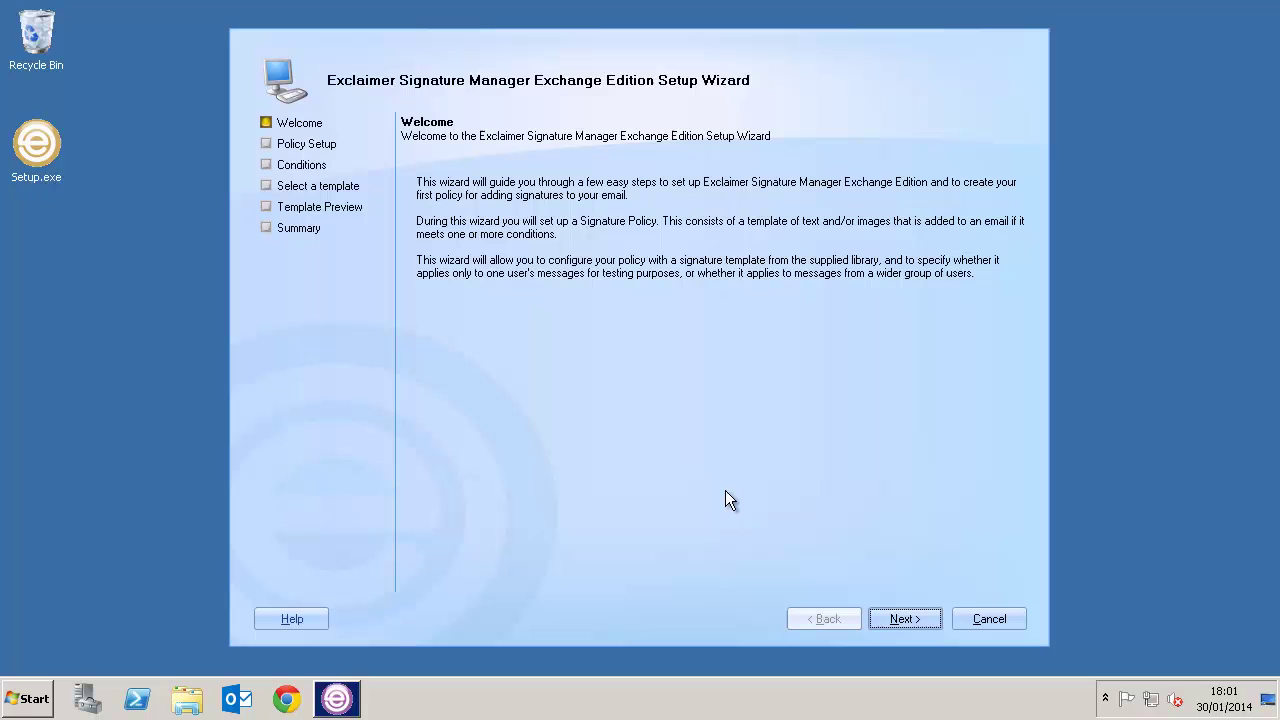
Advance the wizard past Welcome and Policy Setup to the sender and recipient conditions
click(902, 617)
click(904, 618)
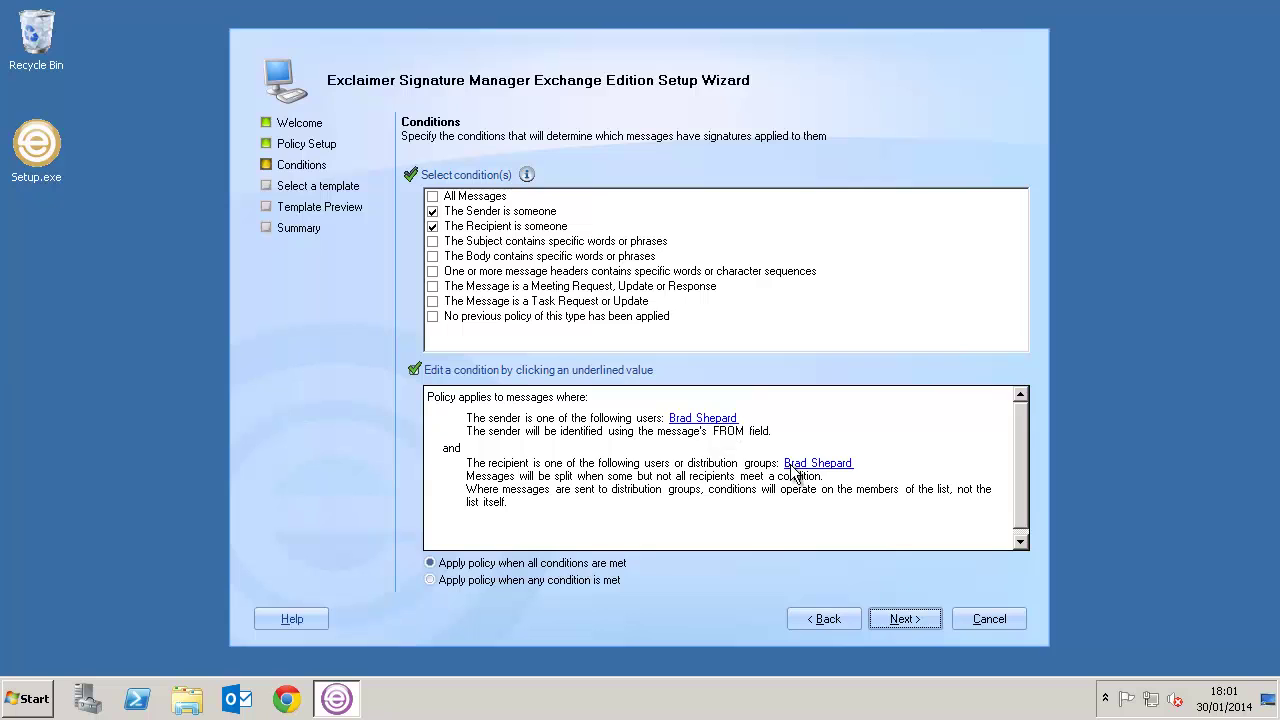
Preview several templates, pick DataPlus Signature, Marketing, and continue to the wizard summary
click(903, 619)
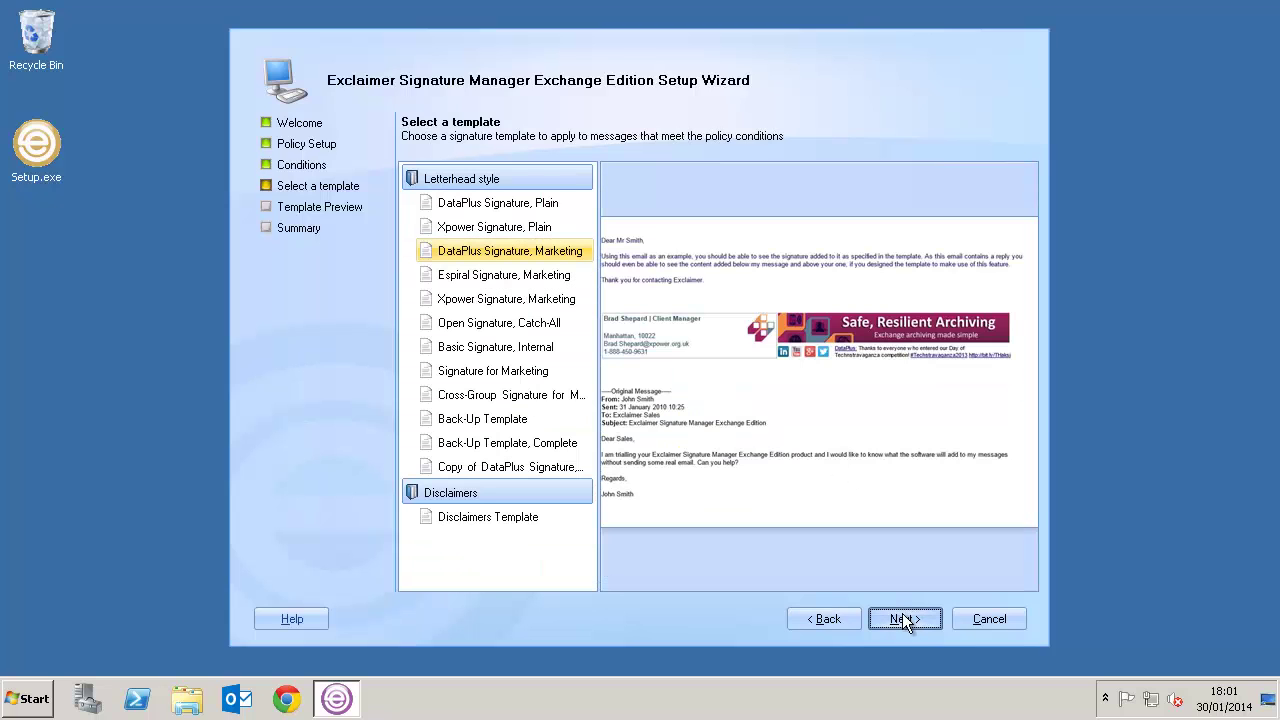
click(503, 228)
click(465, 419)
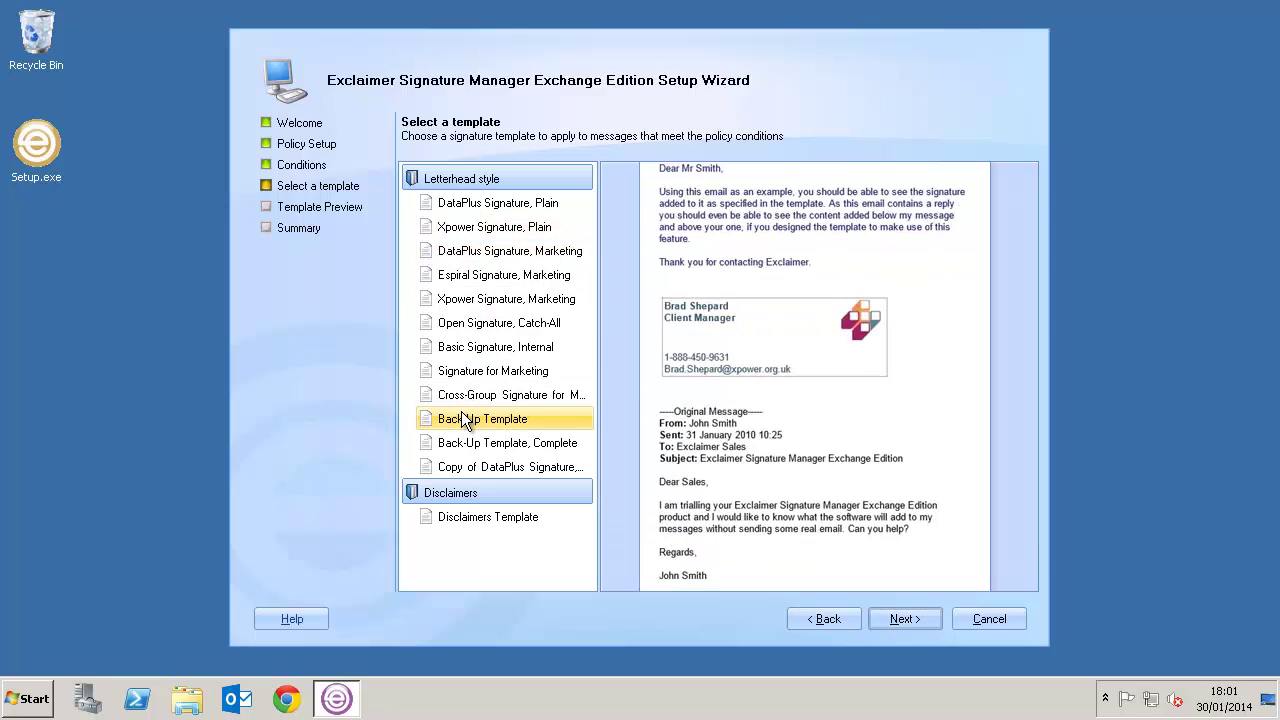
click(499, 305)
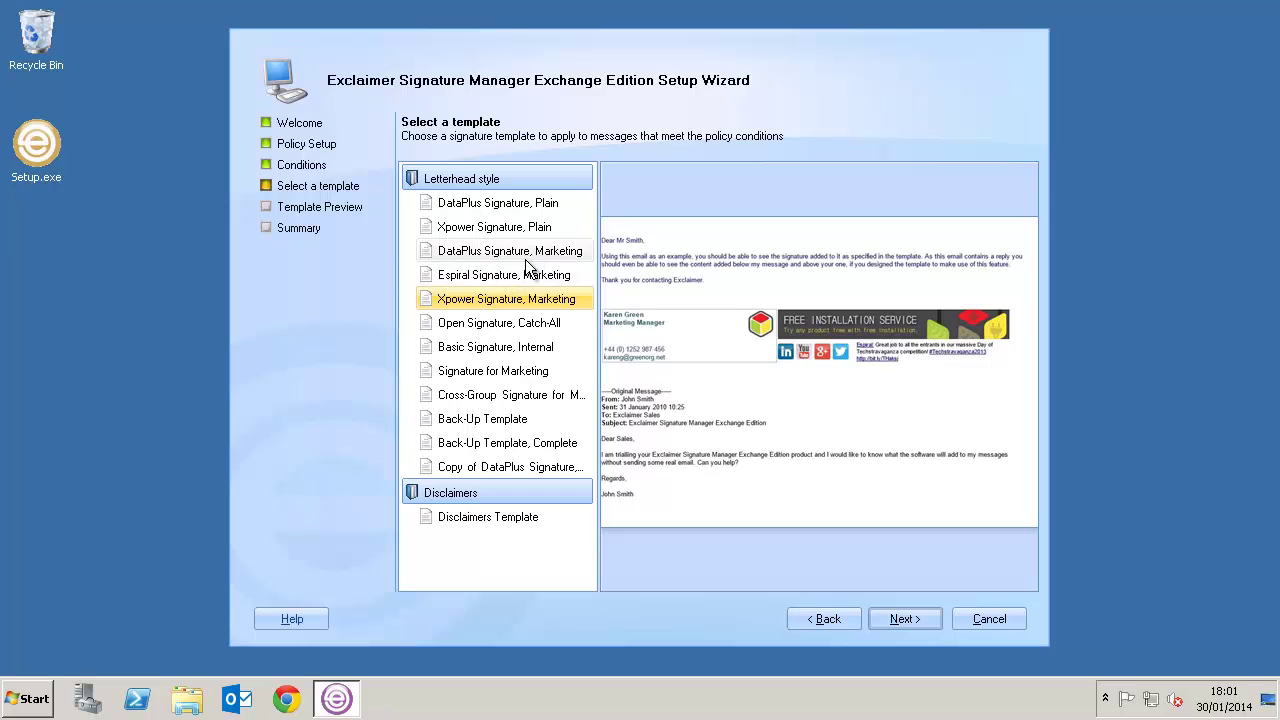
click(533, 256)
click(885, 617)
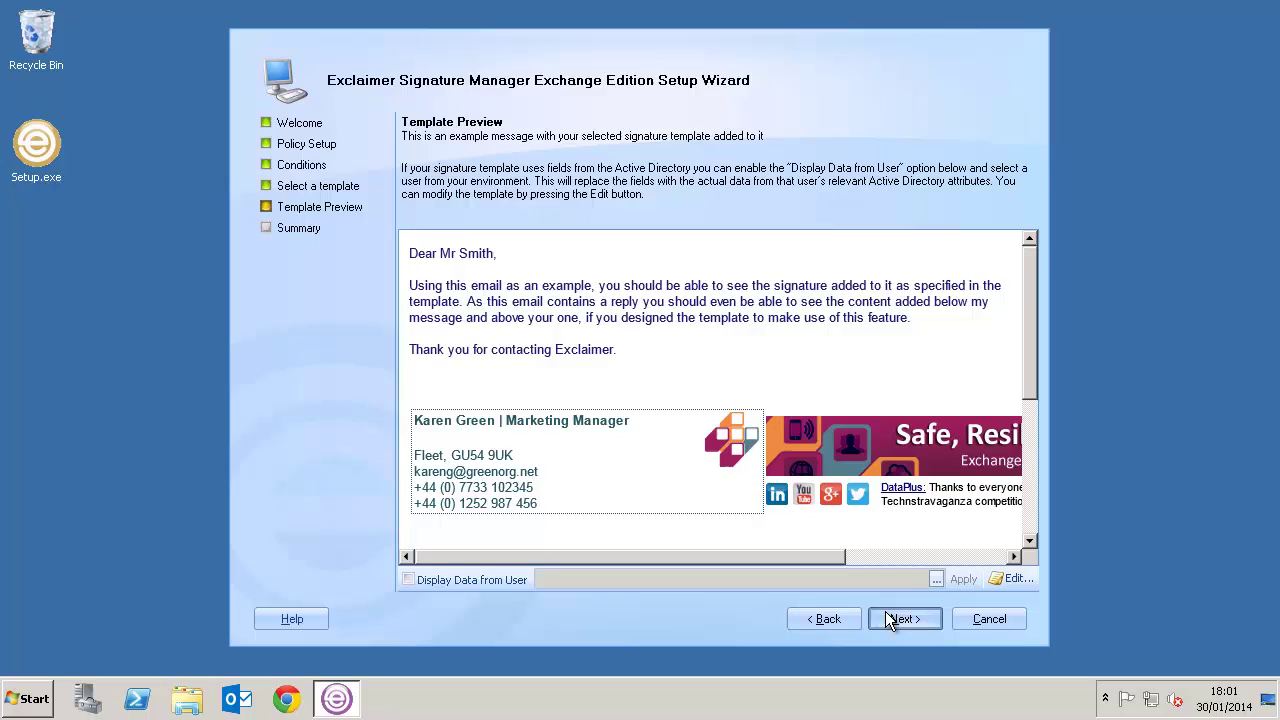
click(886, 617)
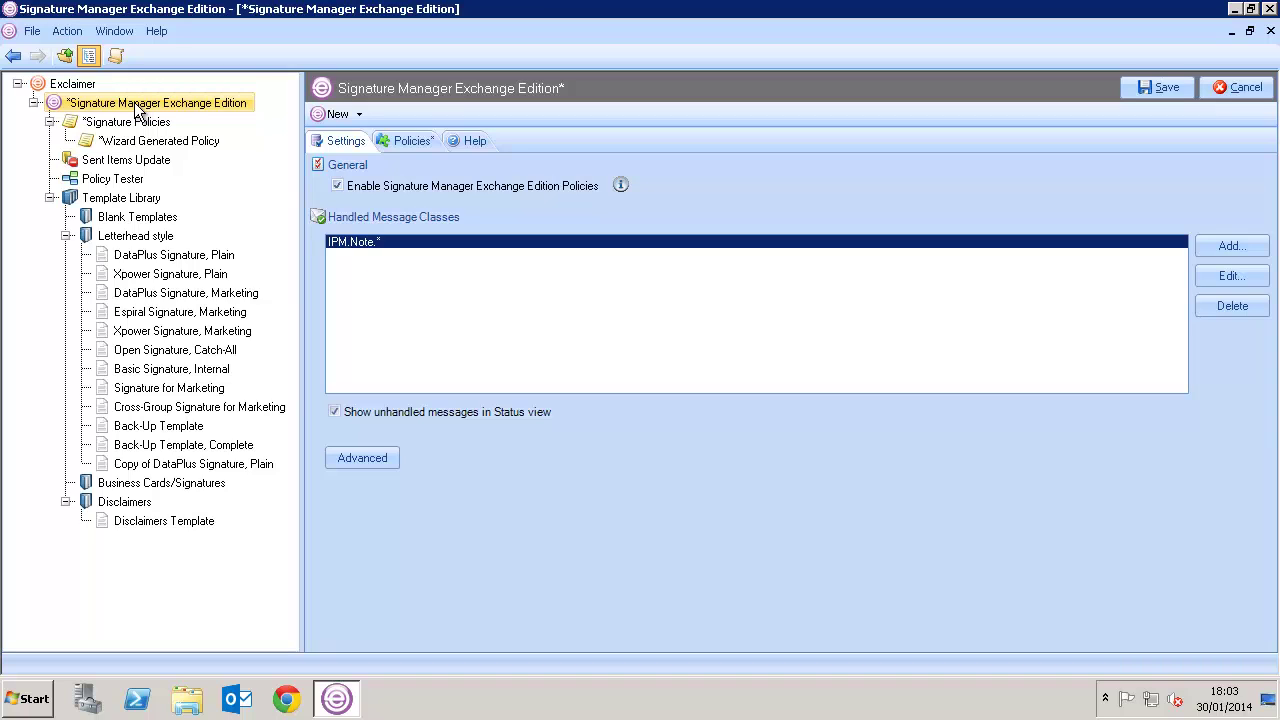
Rename the Wizard Generated Policy to 'Sales, Branding and Disclaimer'
click(140, 141)
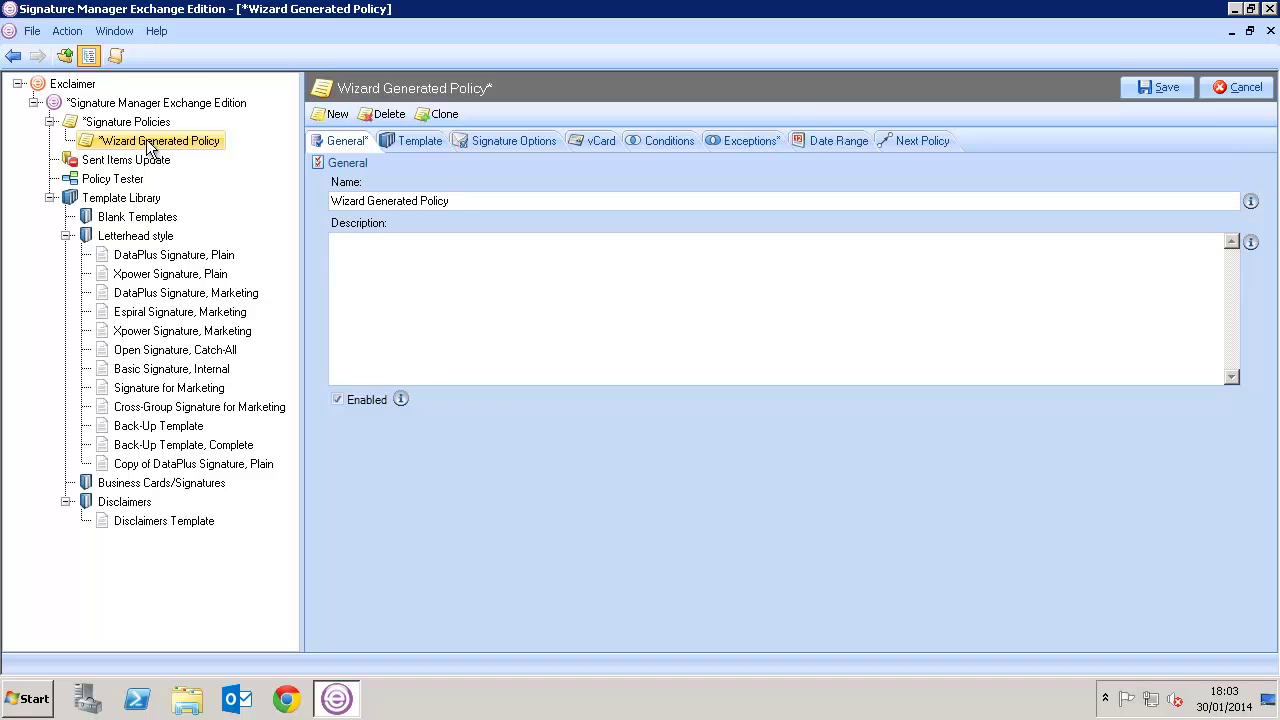
triple_click(392, 201)
key(BackSpace)
text(S)
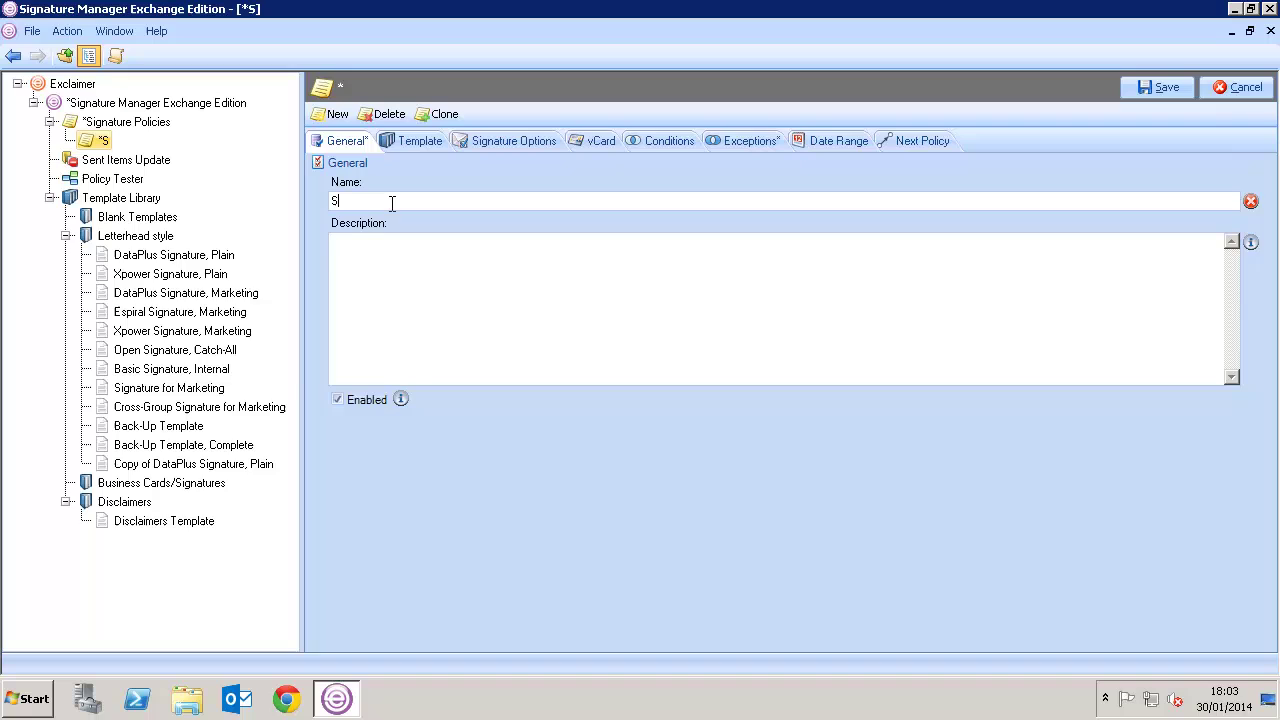
text(ales, Brandi)
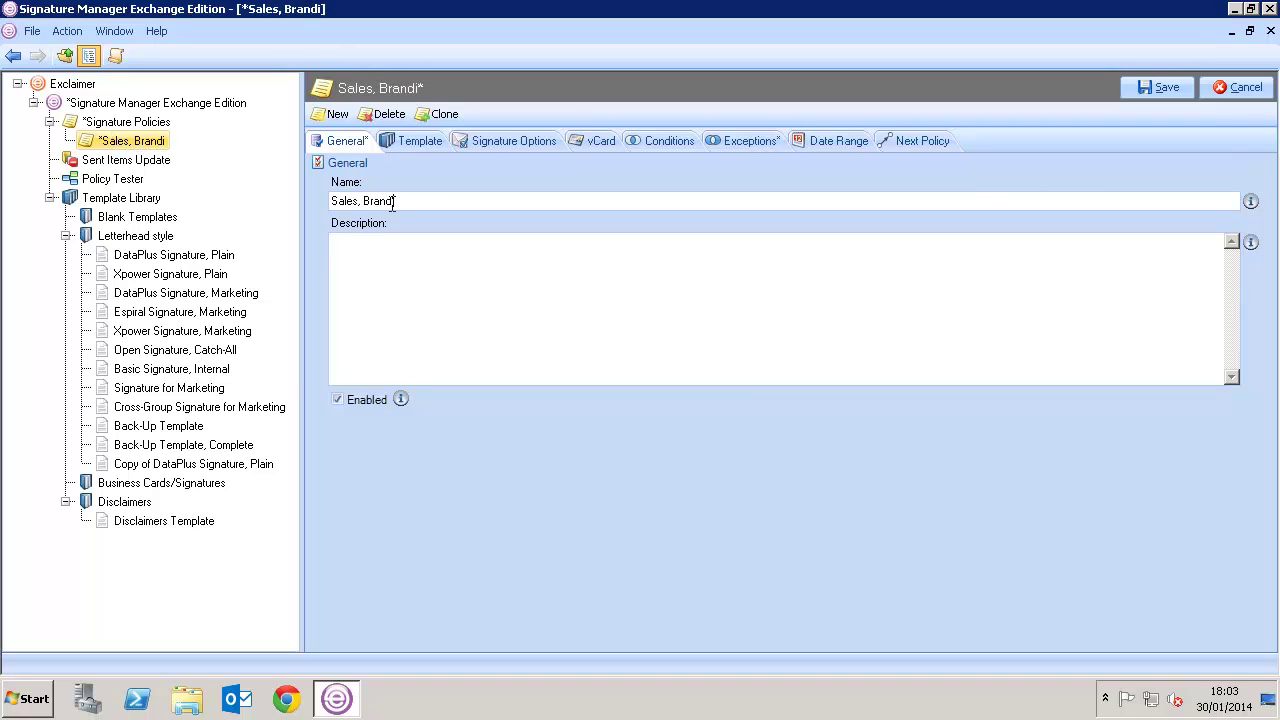
text(ng and Disclaimer)
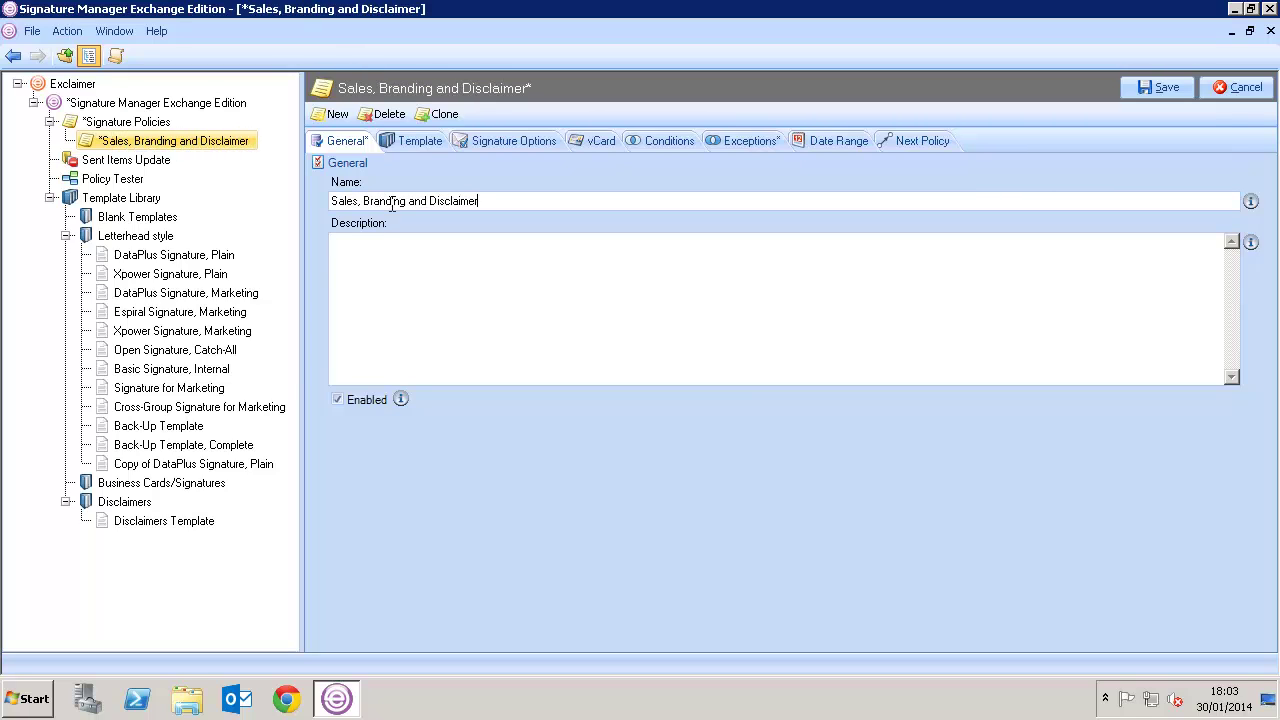
Enter the description 'Adds Branding' and 'Adds Disclaimer' on two lines
click(390, 261)
text(Adds Branding)
key(Return)
text(Adds Disclaimer)
Edit the policy's template and lock the banner image's aspect ratio
click(398, 138)
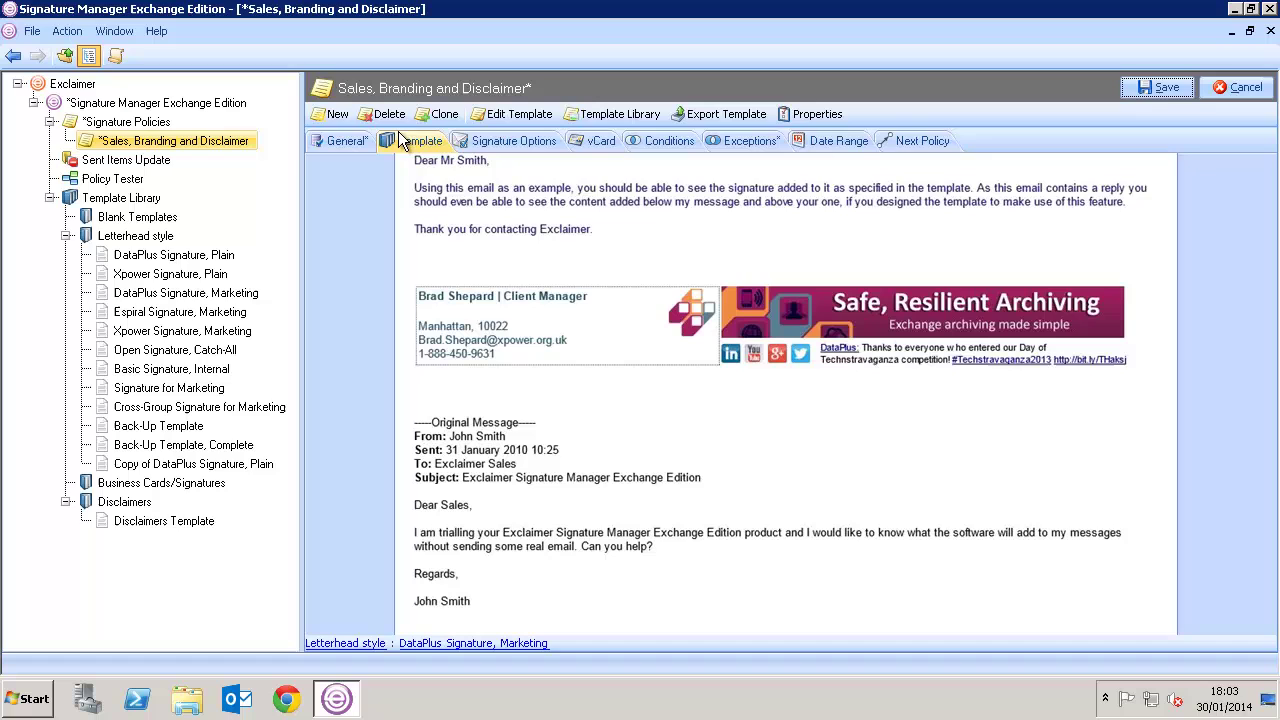
click(515, 115)
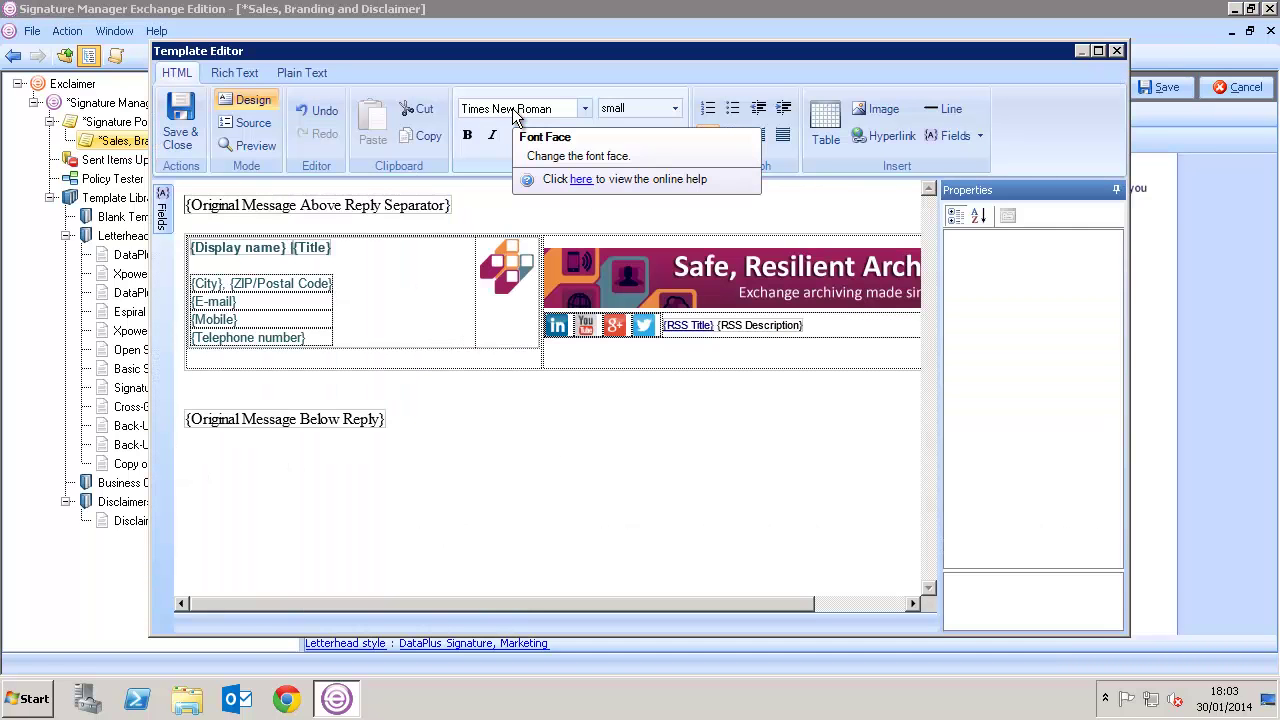
double_click(652, 292)
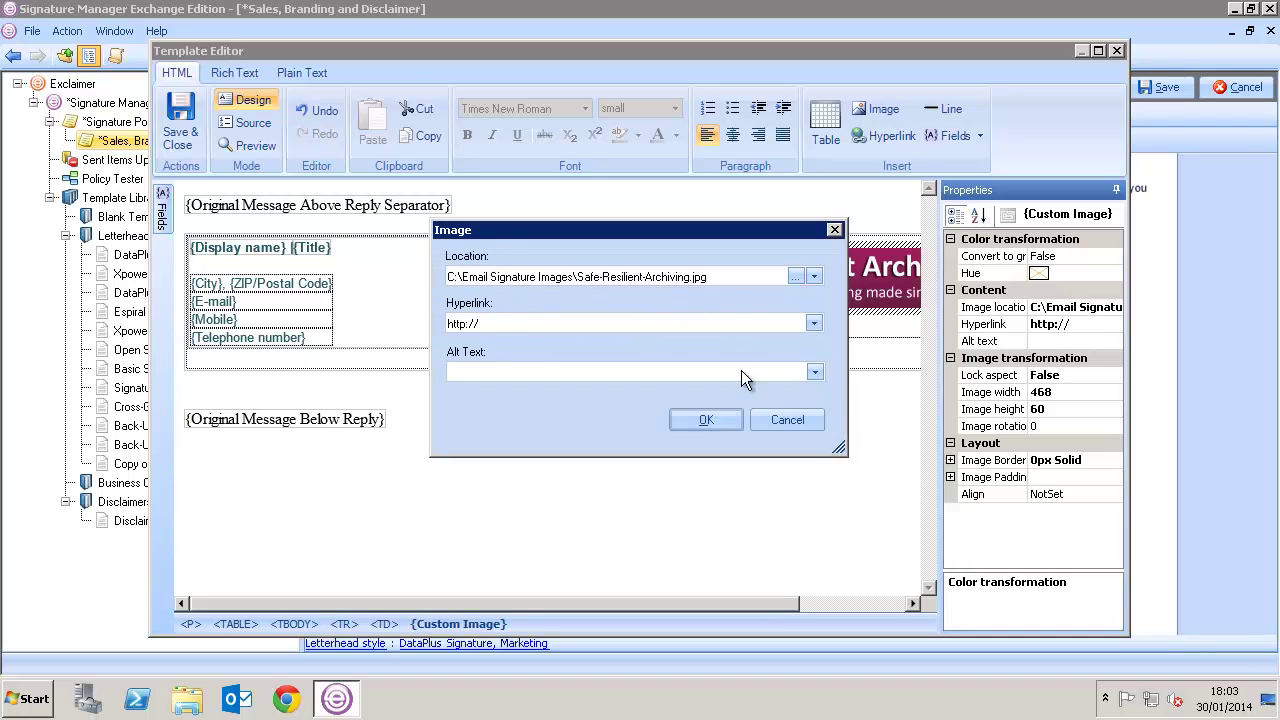
click(706, 420)
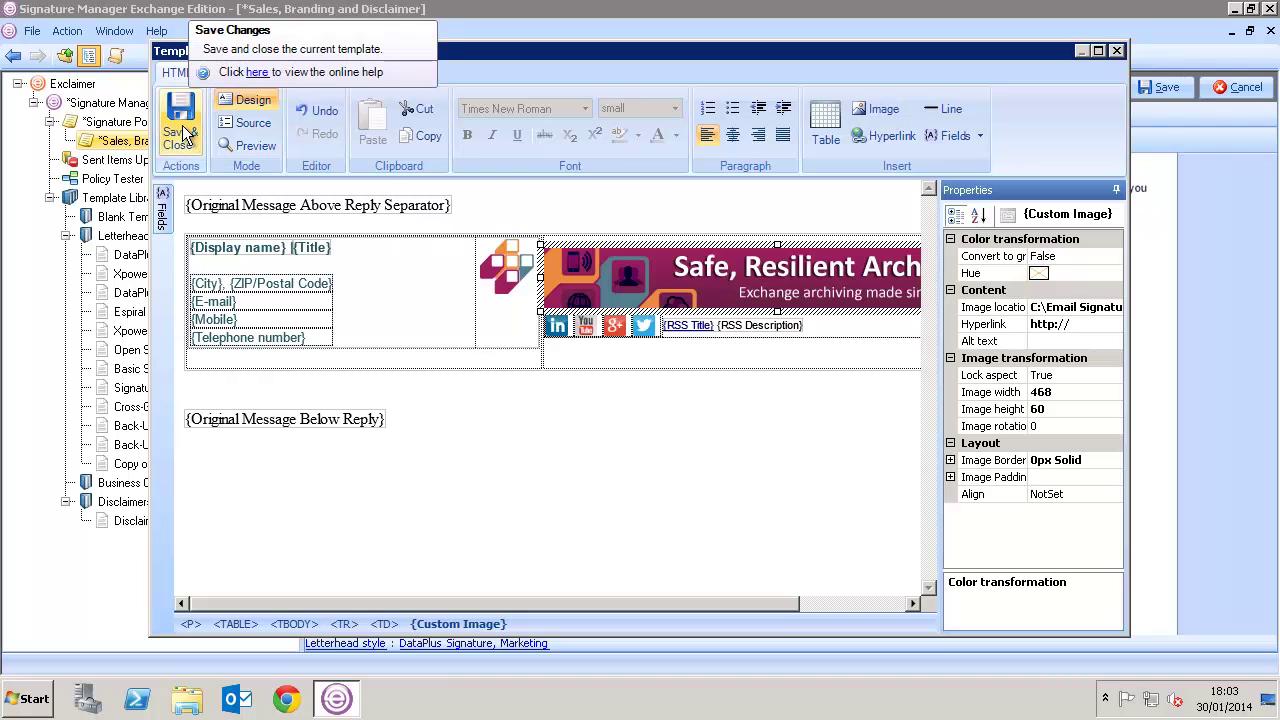
Review the contact table's Mobile row settings, preview the signature, and save the template
click(253, 305)
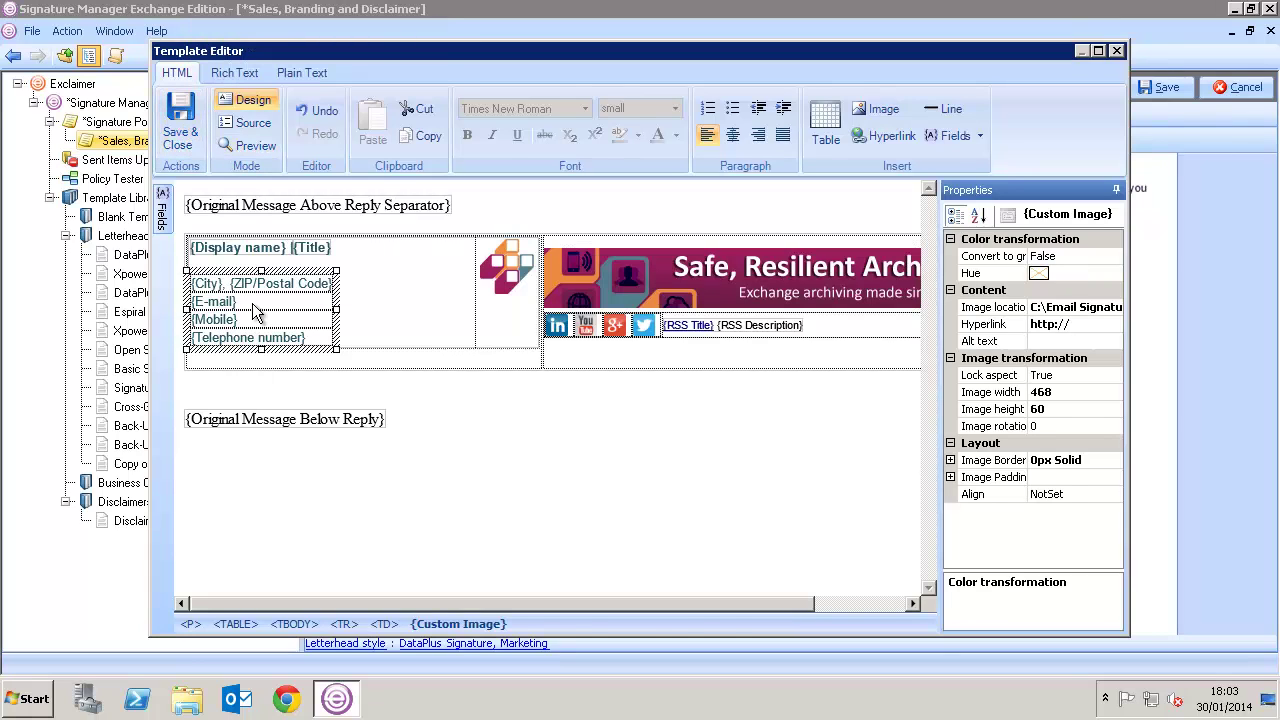
double_click(252, 303)
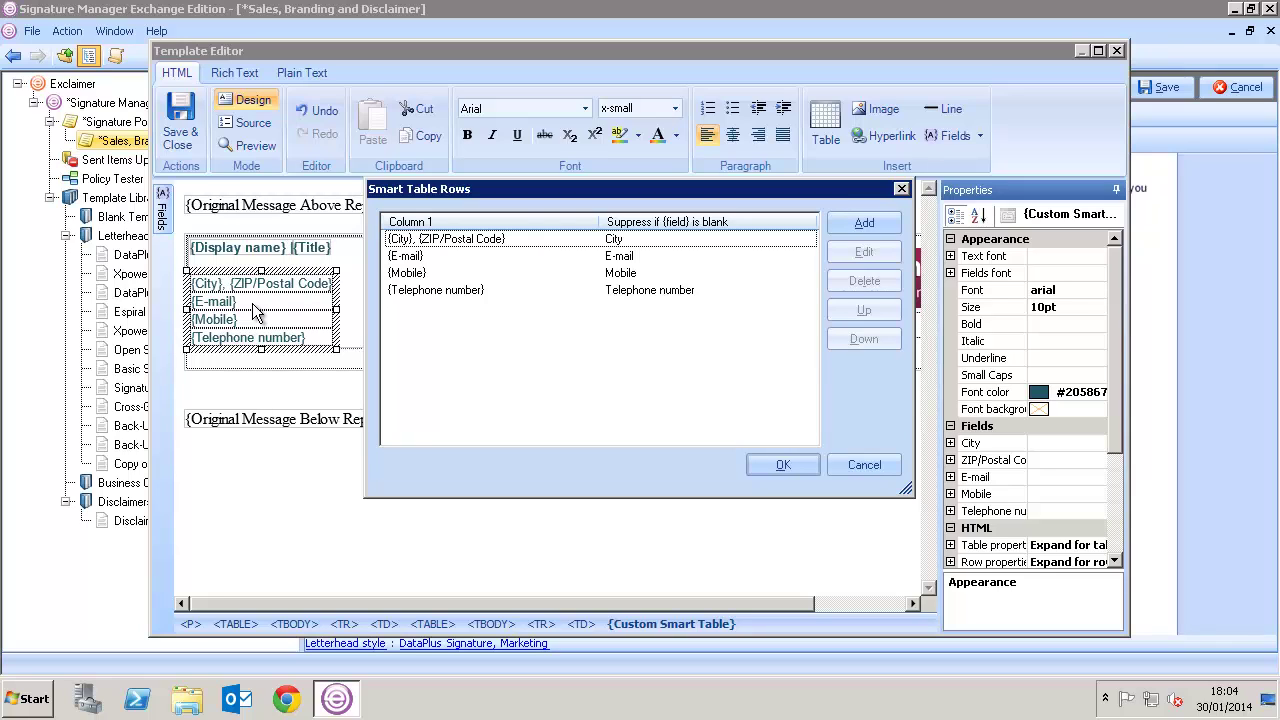
click(421, 275)
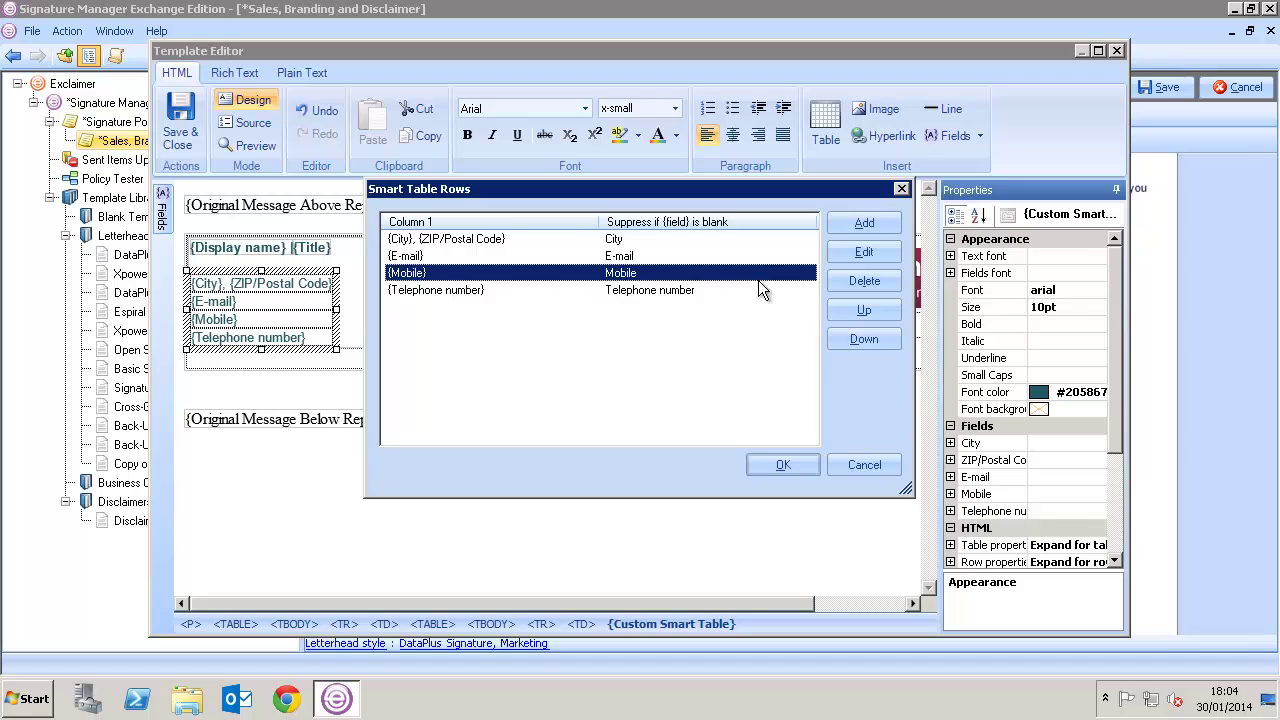
click(866, 253)
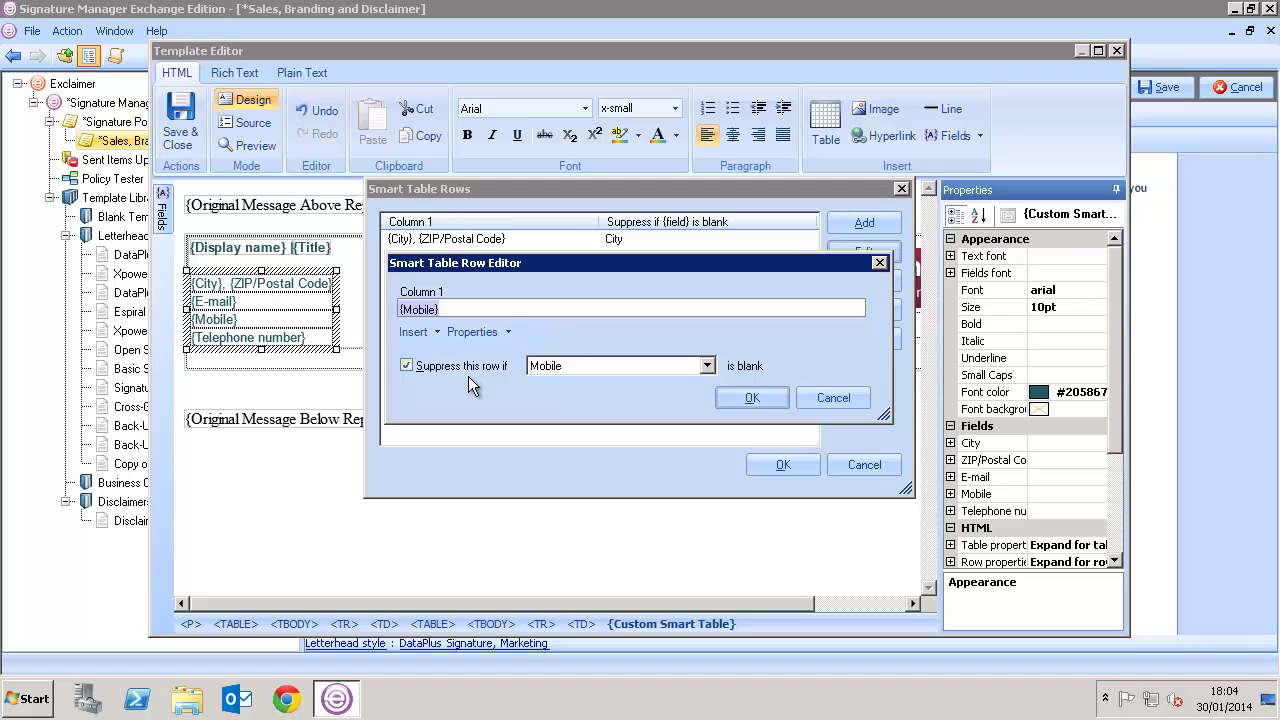
click(740, 399)
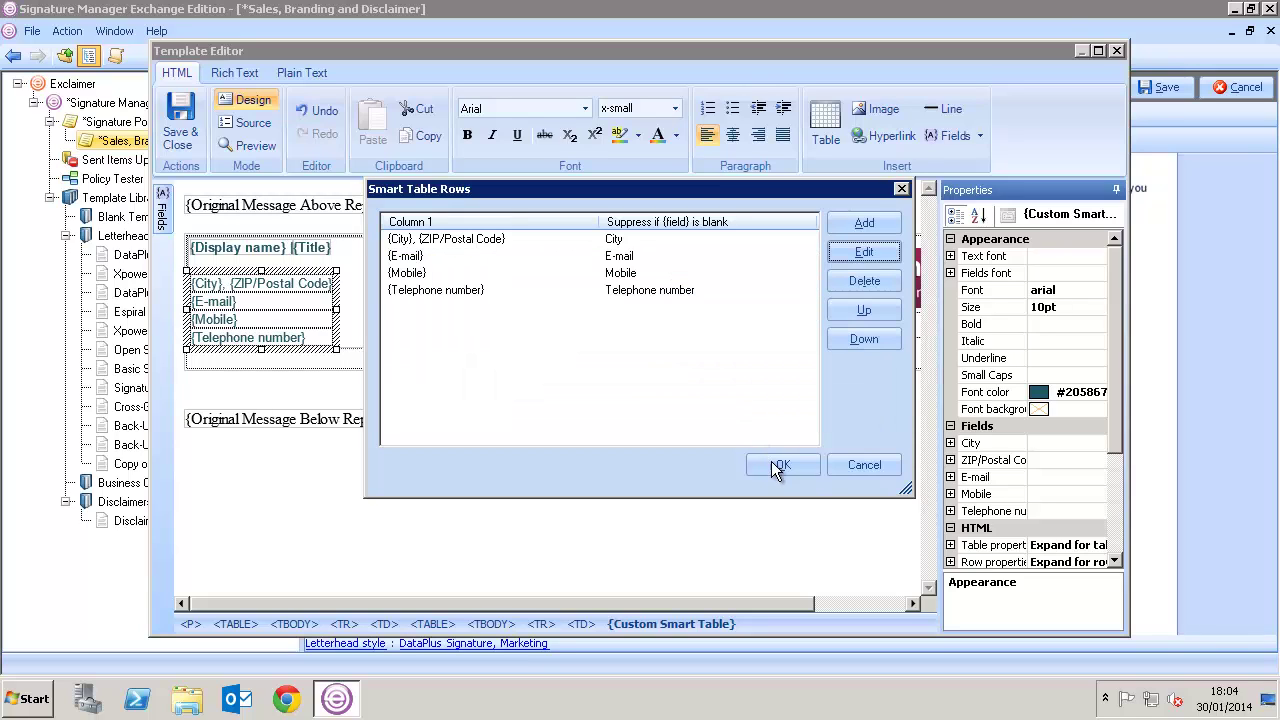
click(773, 463)
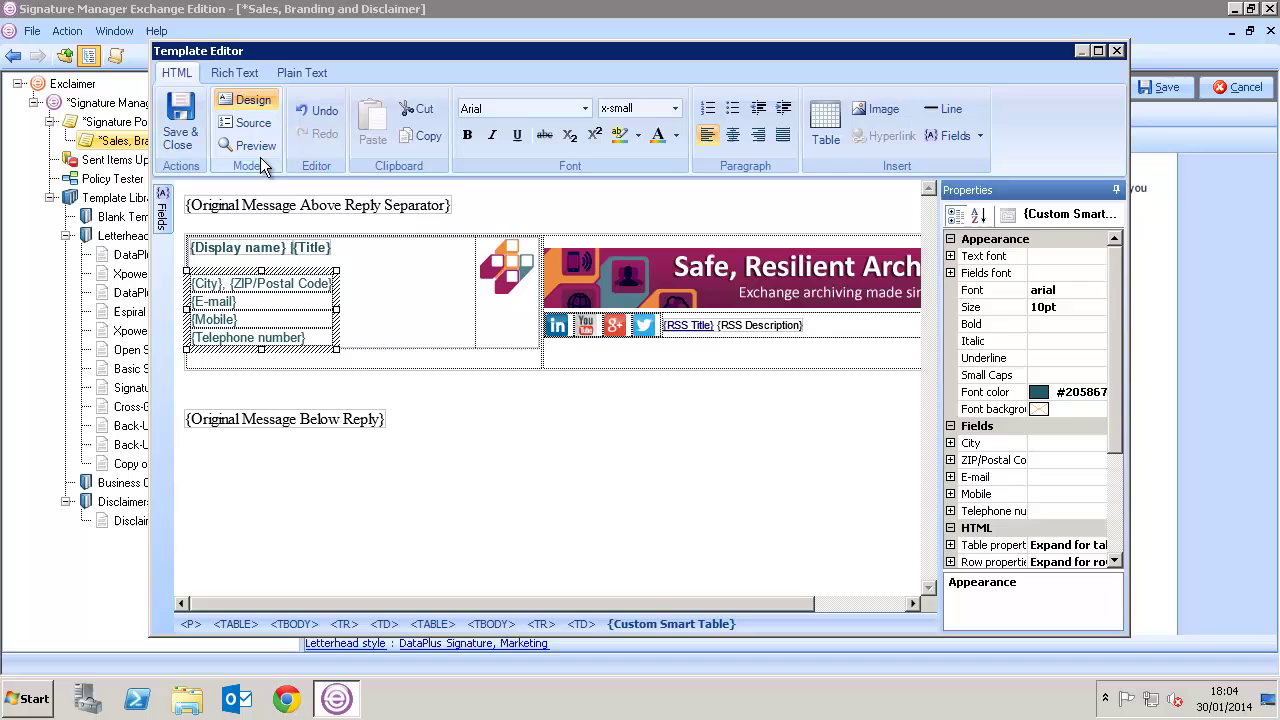
click(255, 145)
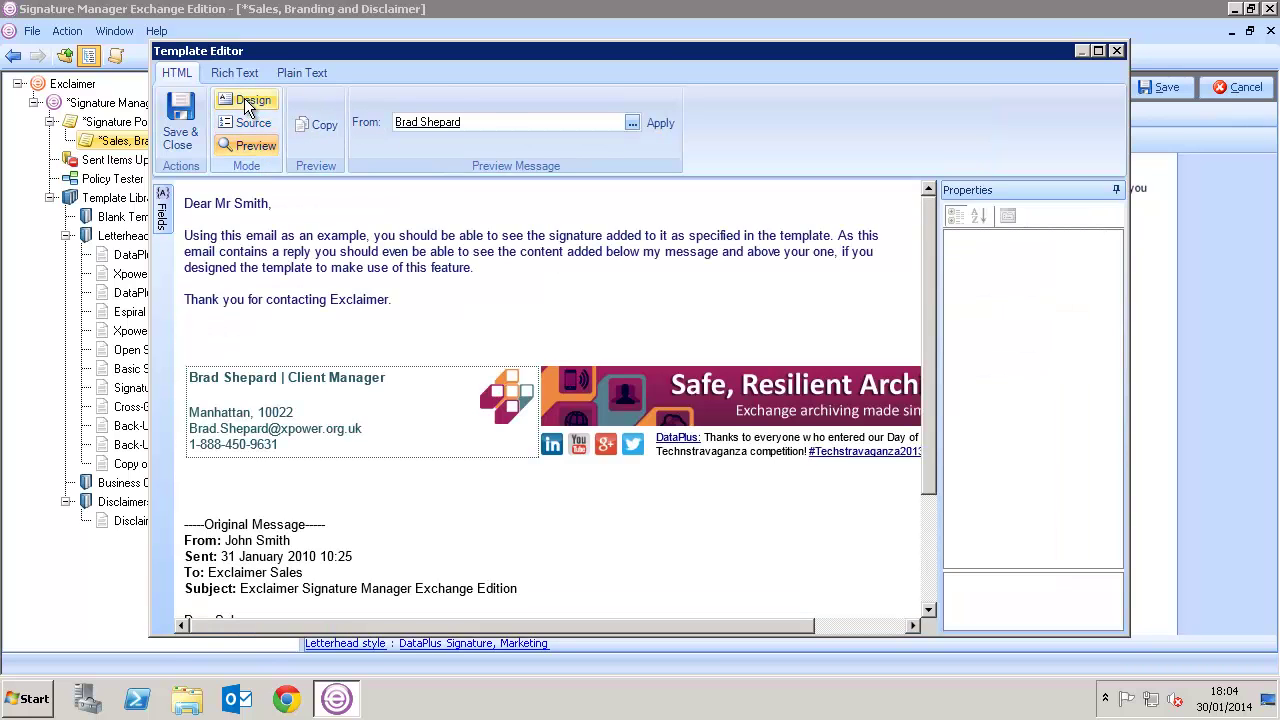
click(201, 113)
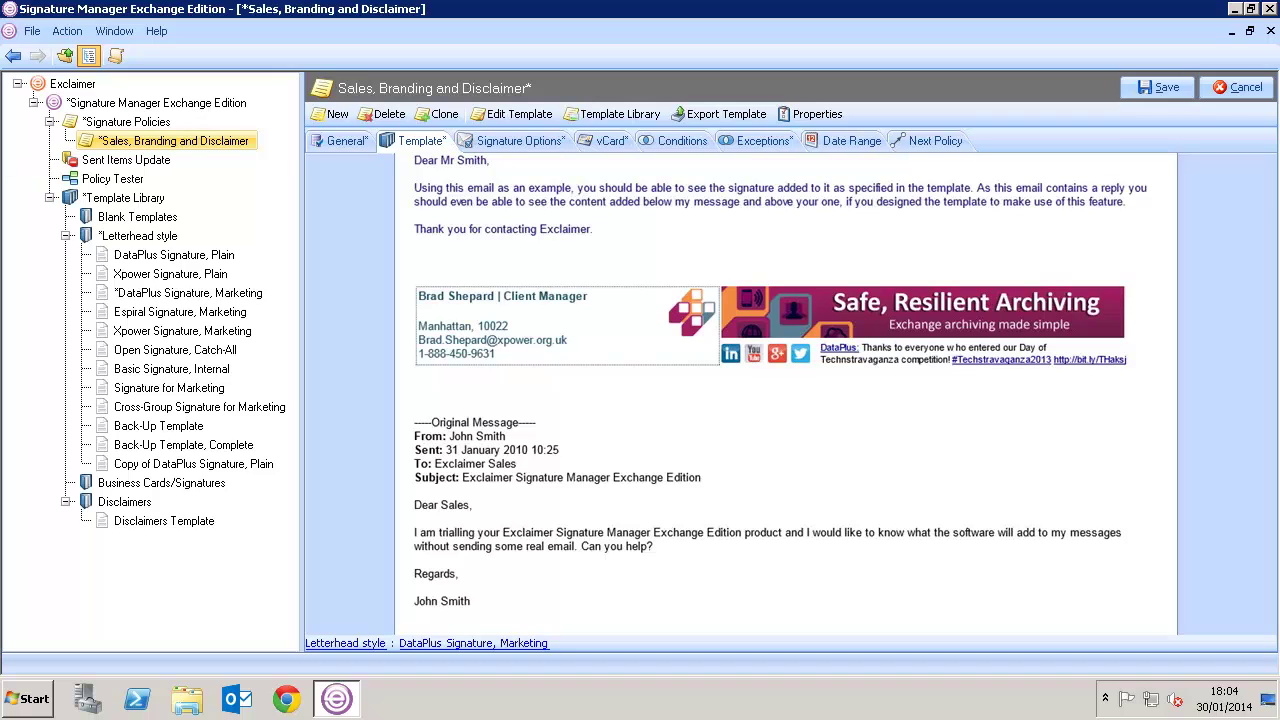
Review the Signature Options settings, then view the policy's Conditions
click(480, 145)
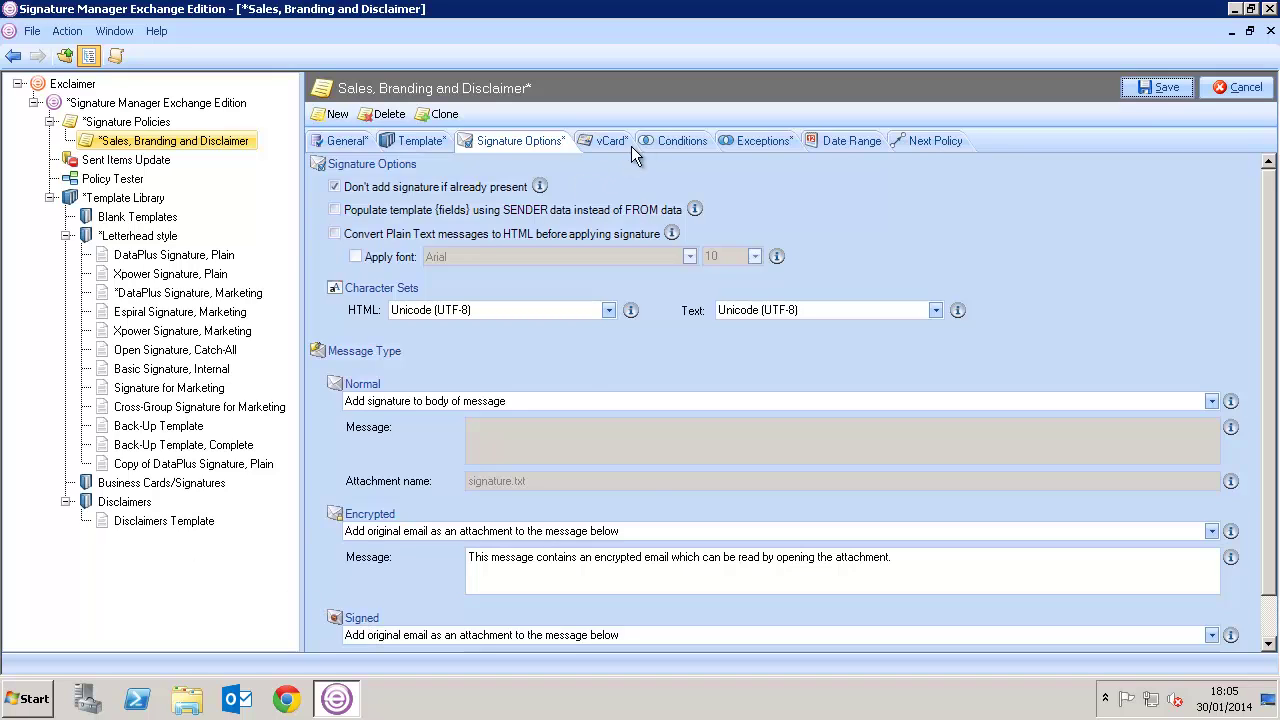
click(660, 144)
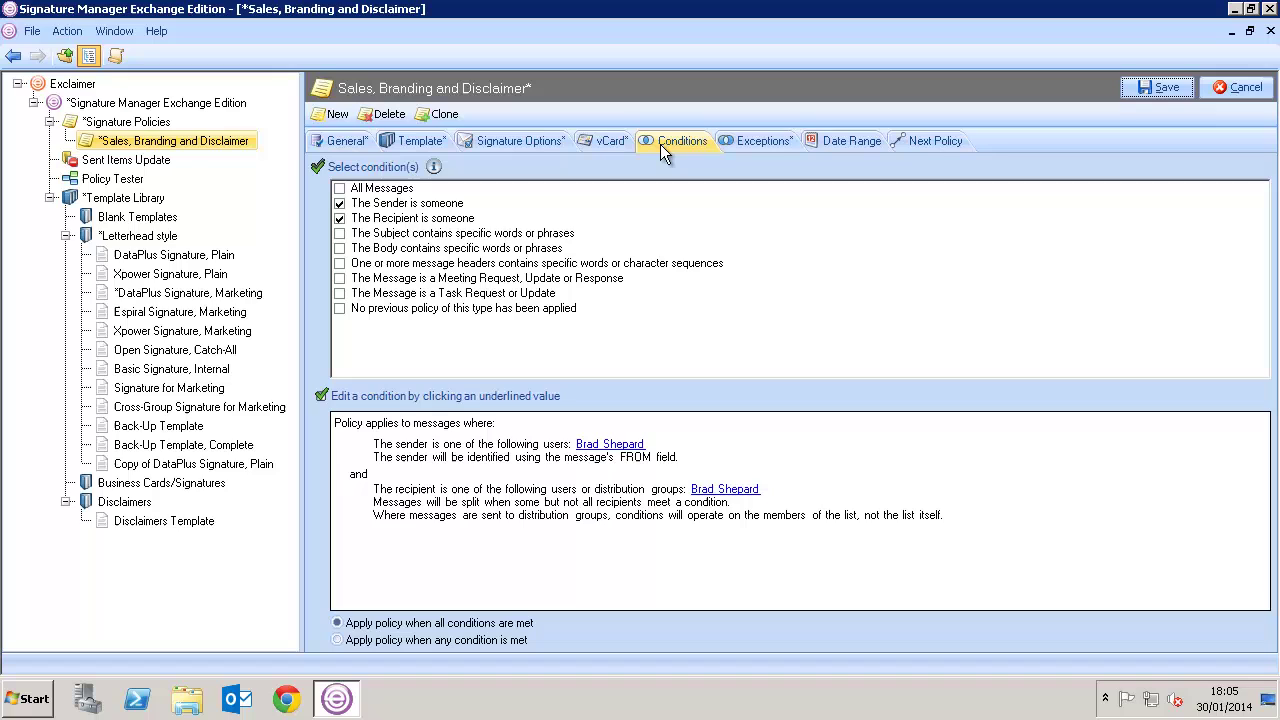
Change the sender condition from a specific user to members of the Sales Active Directory group
double_click(592, 440)
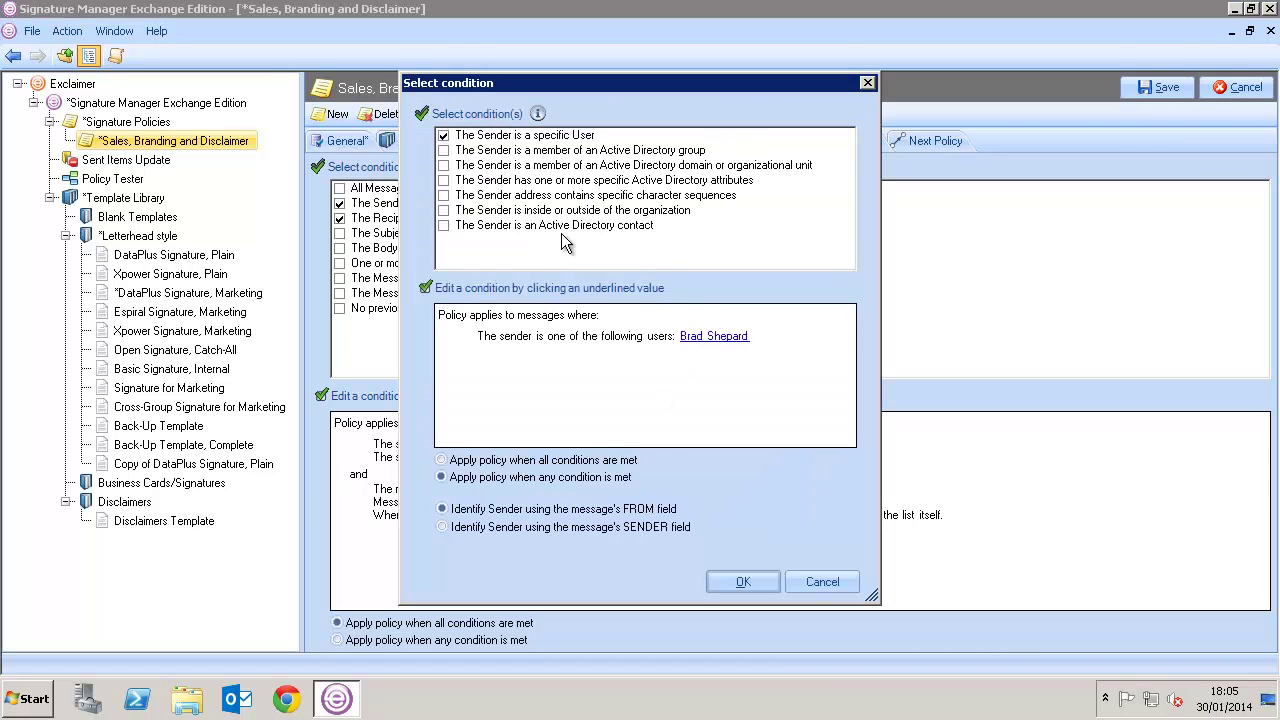
click(448, 143)
click(444, 136)
click(444, 150)
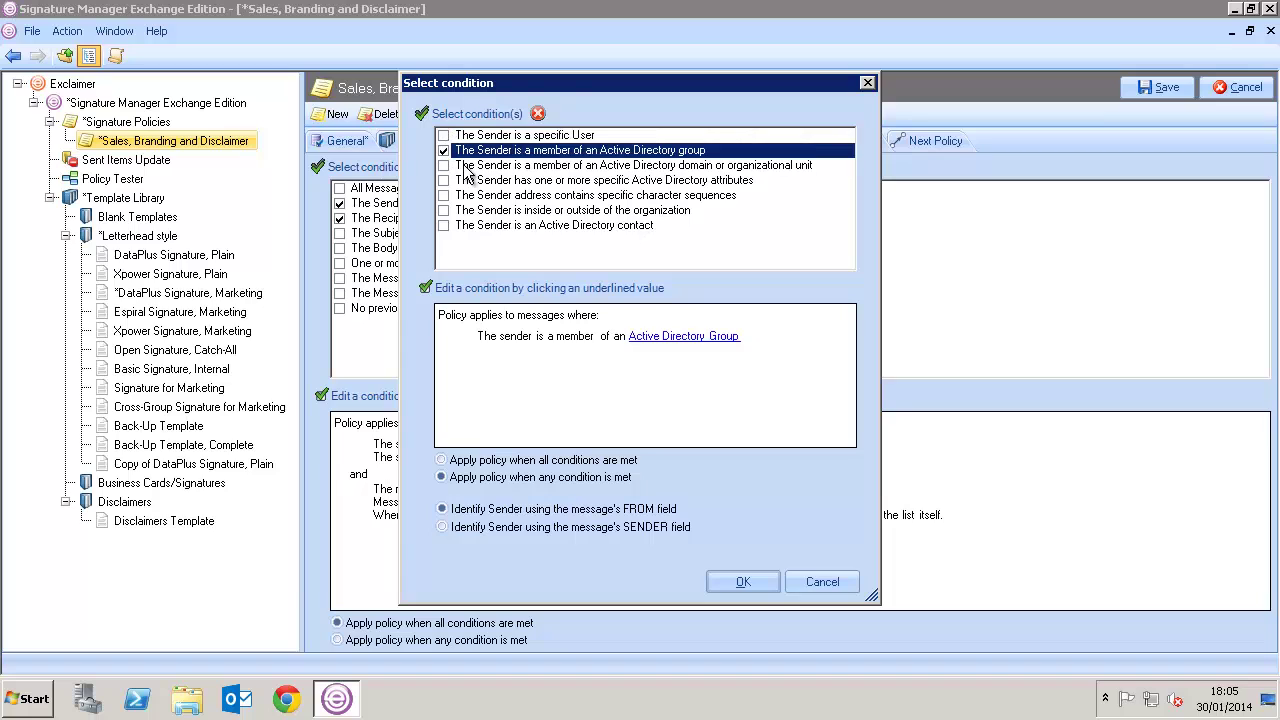
click(668, 337)
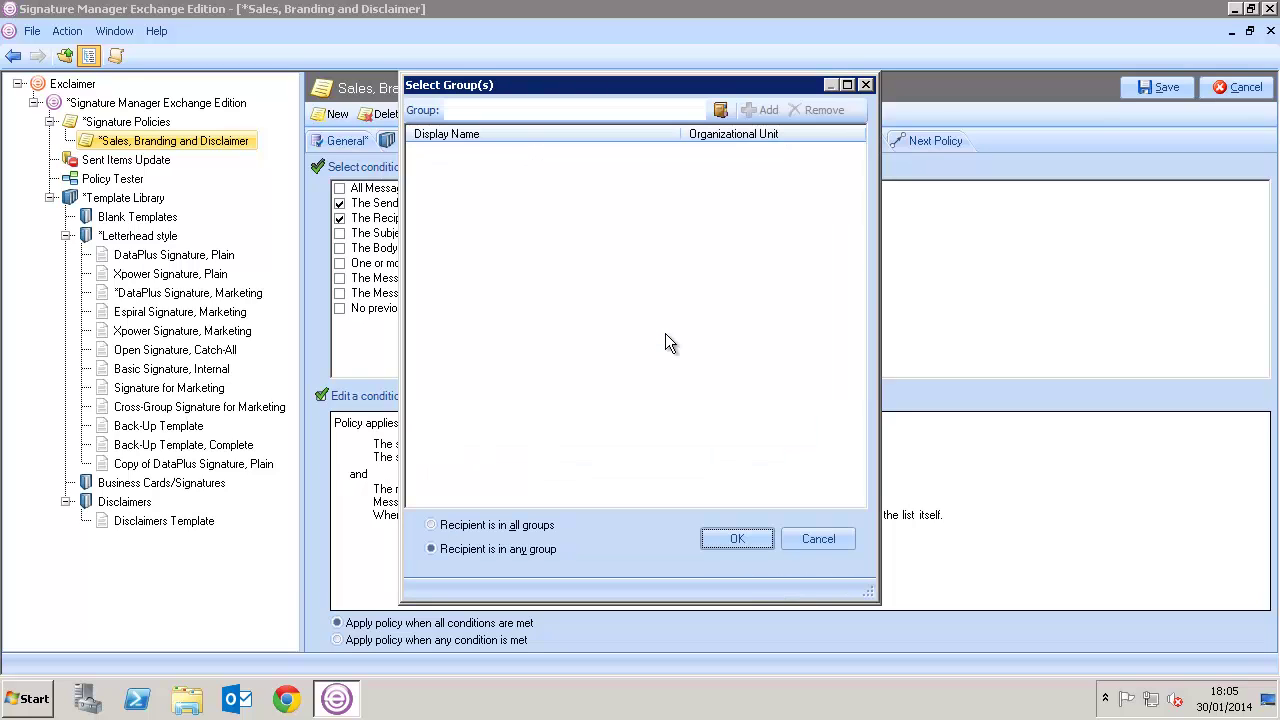
click(563, 110)
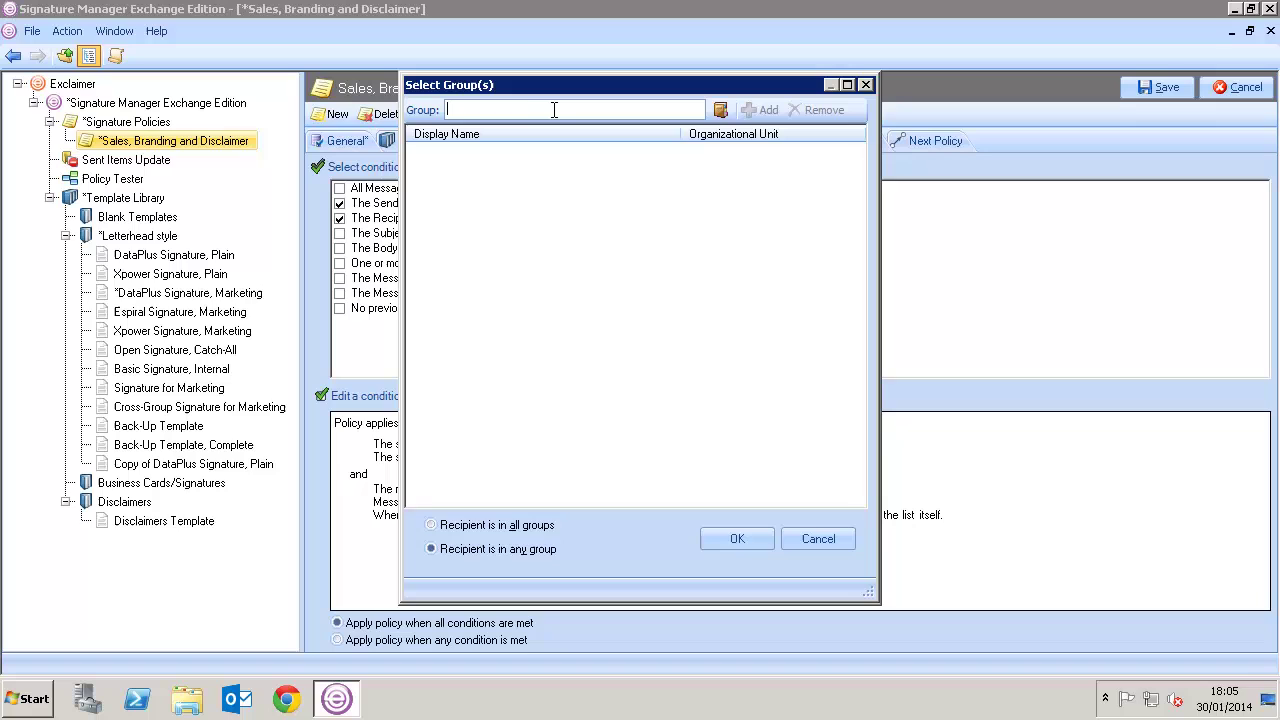
text(Sales)
click(755, 110)
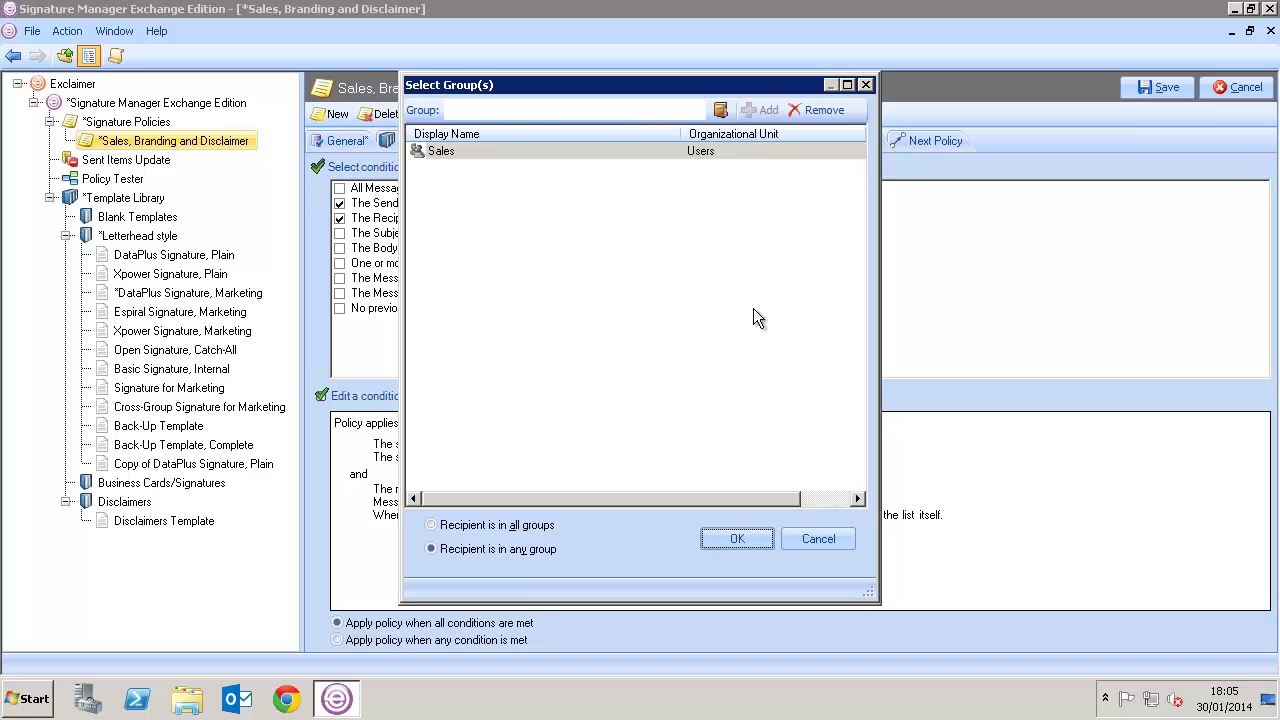
click(720, 541)
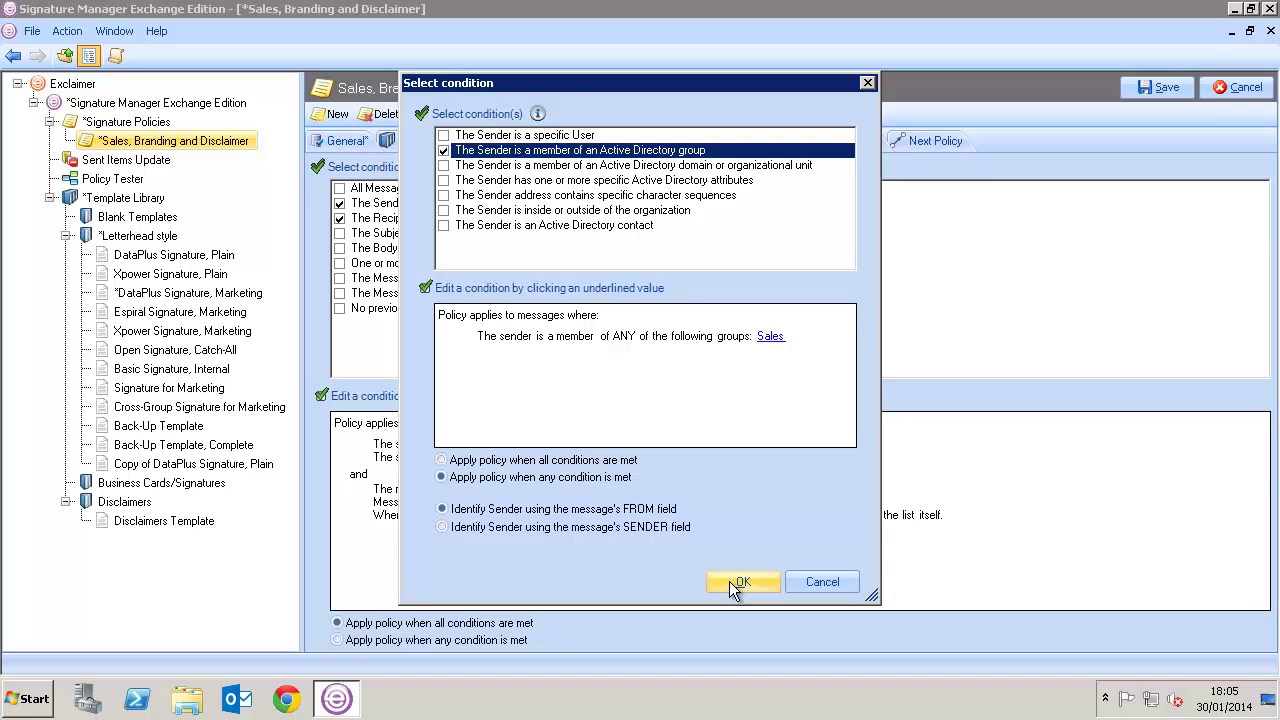
click(741, 582)
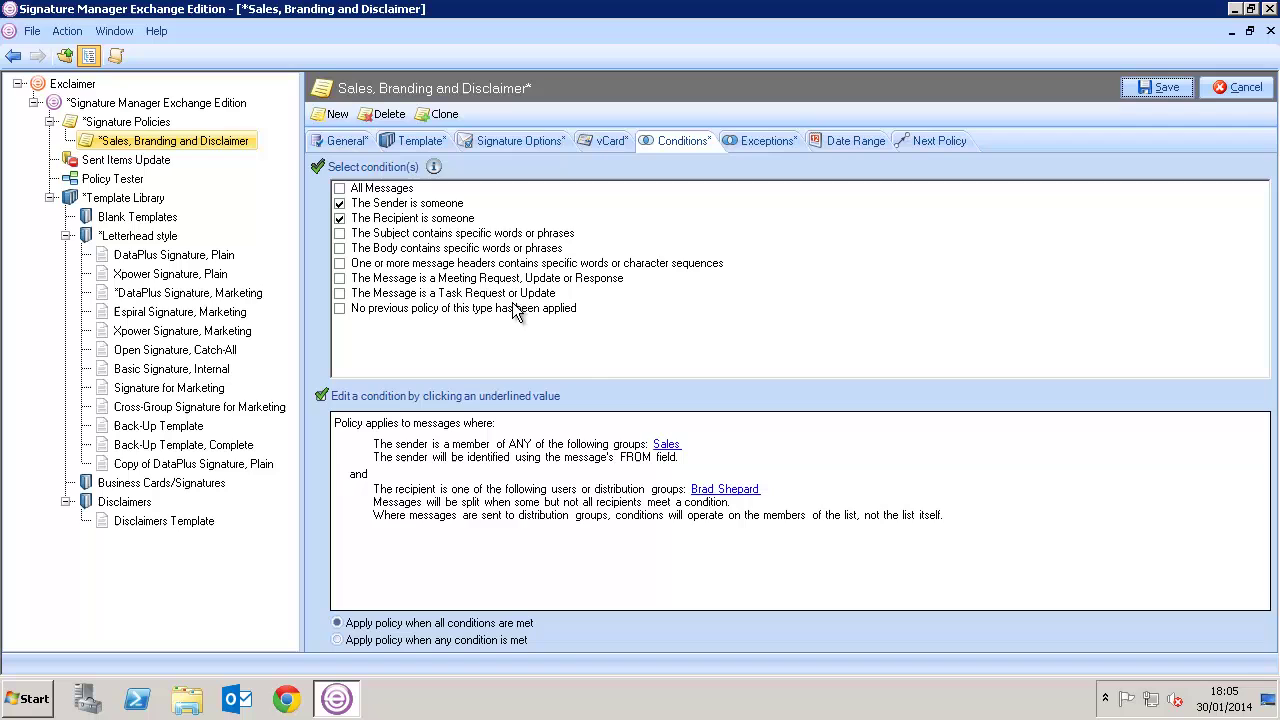
Replace the specific-recipient condition with recipients outside the organization
double_click(706, 486)
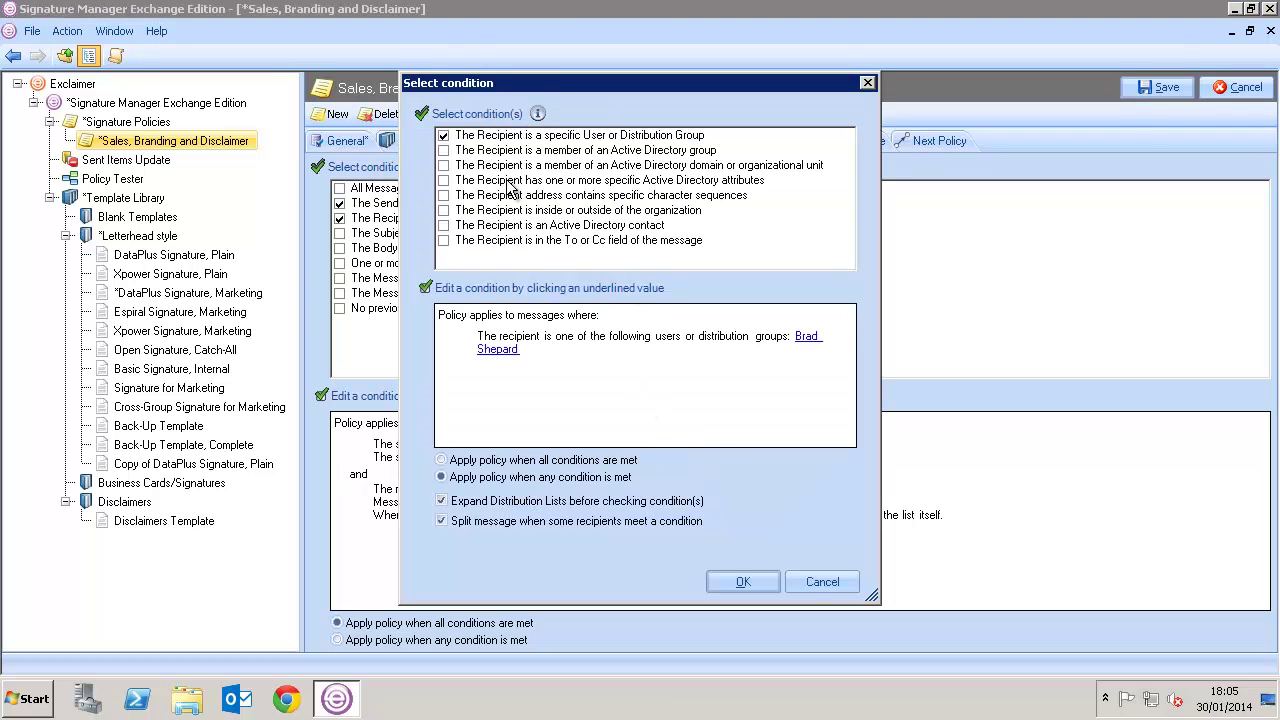
click(443, 135)
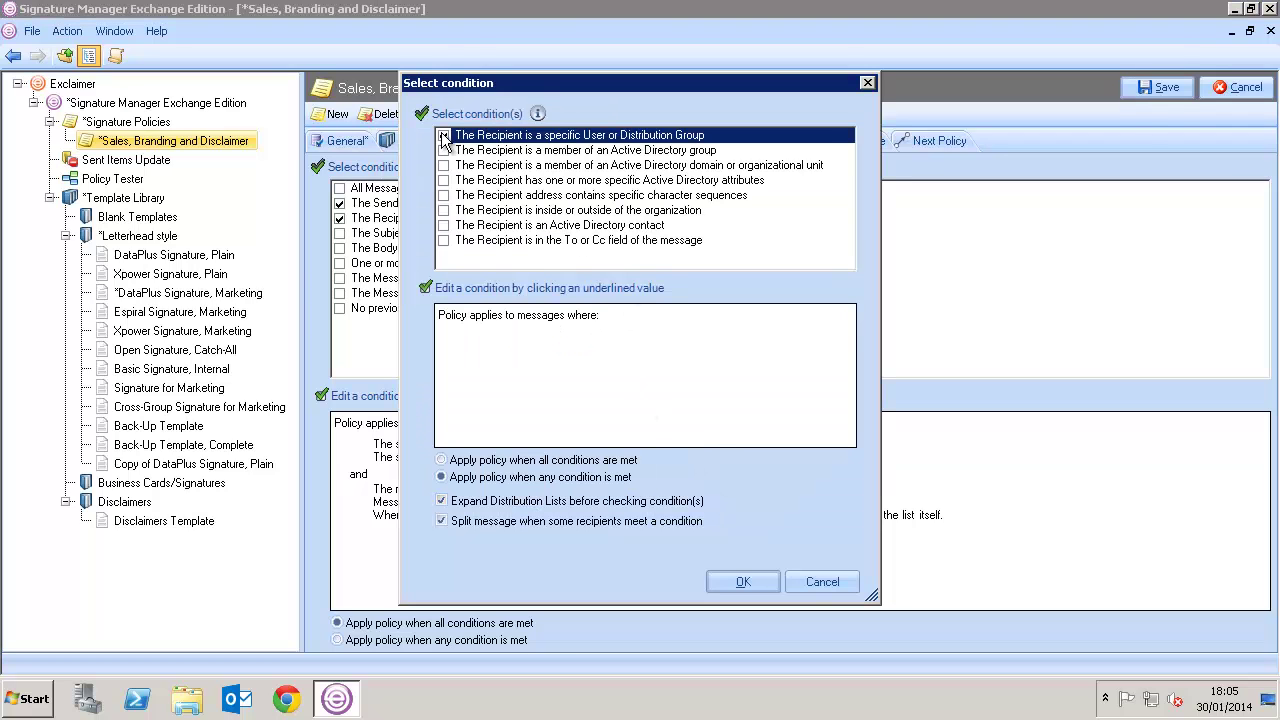
click(451, 212)
click(444, 210)
click(575, 334)
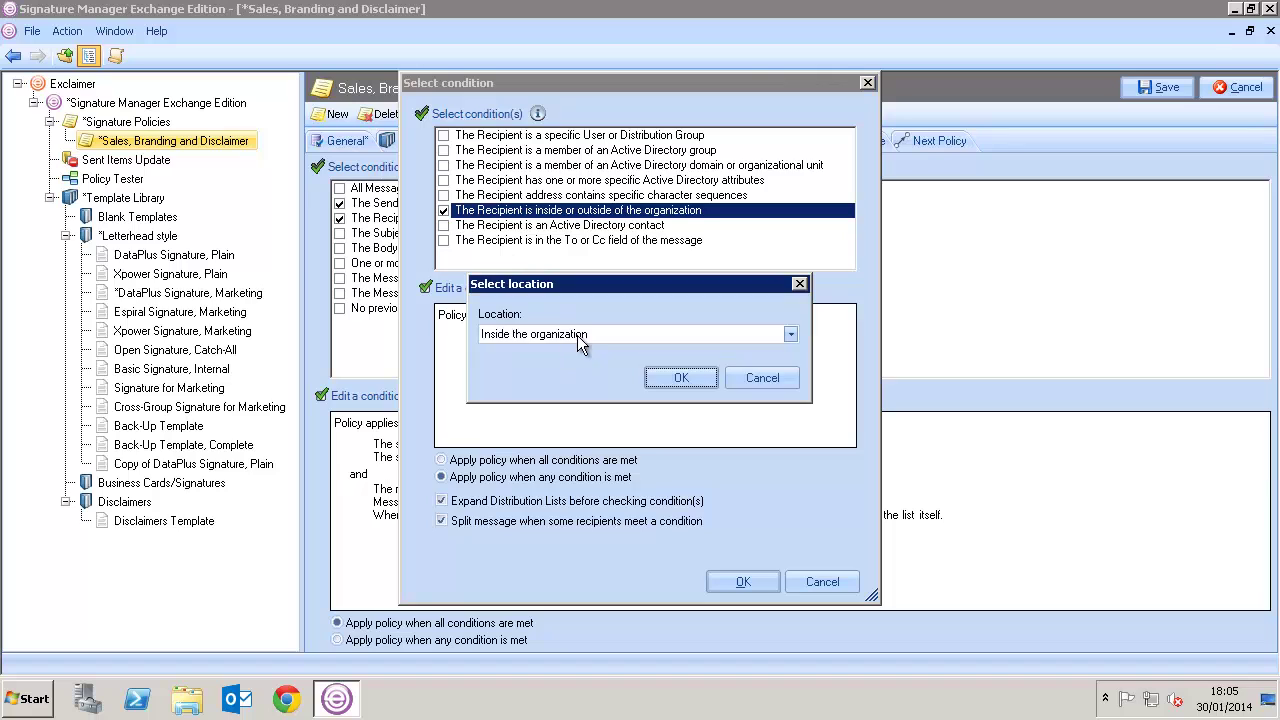
click(577, 335)
click(564, 366)
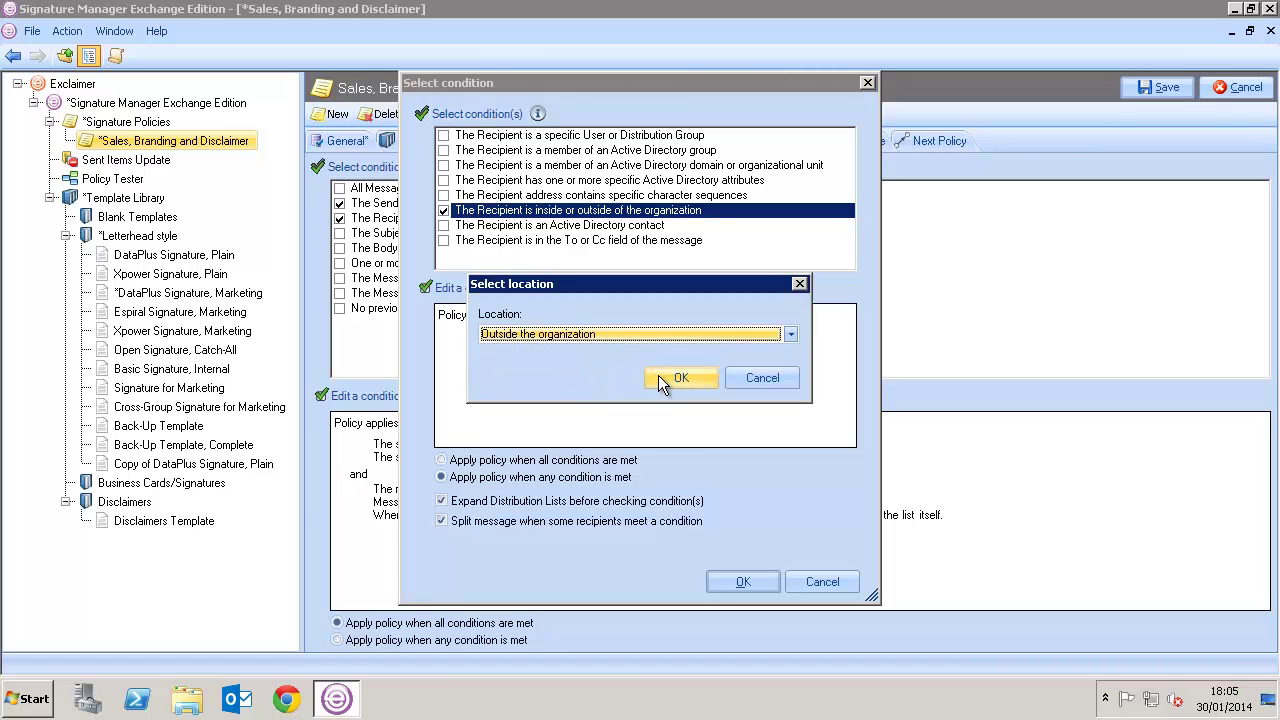
click(660, 377)
click(737, 579)
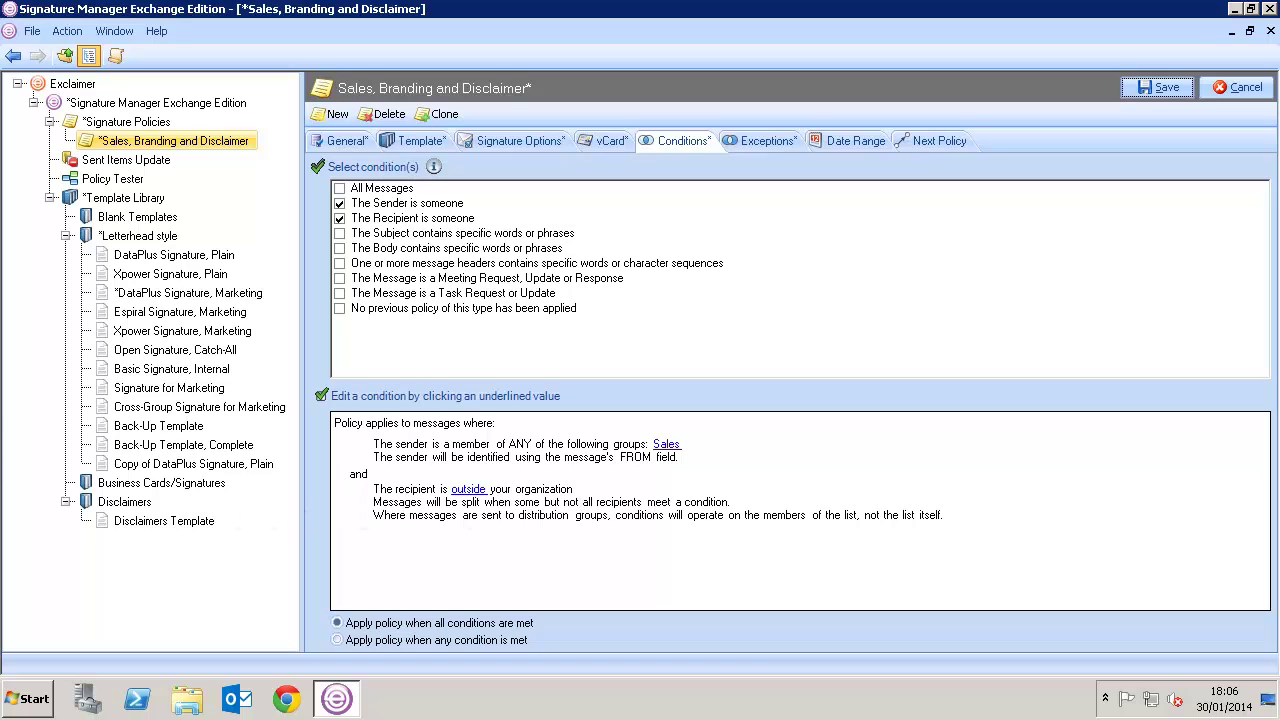
Add an exception for messages whose subject contains 'Monthly Newsletter'
click(742, 145)
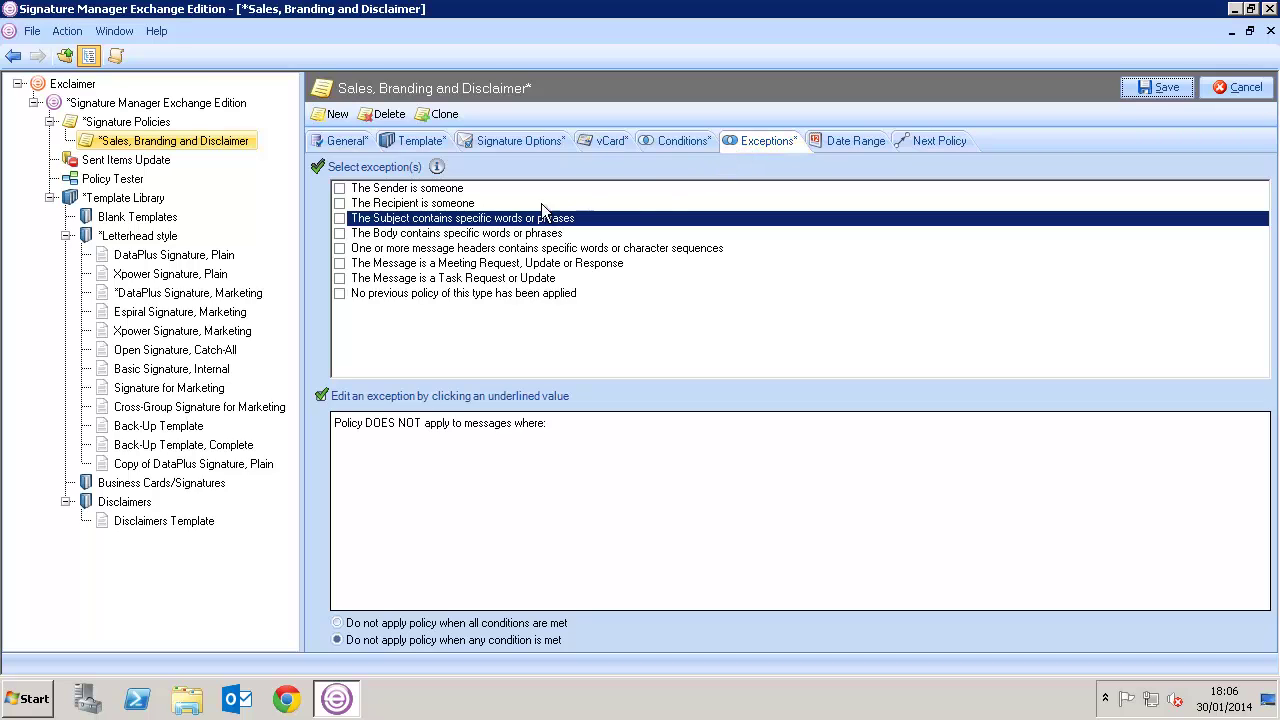
click(339, 218)
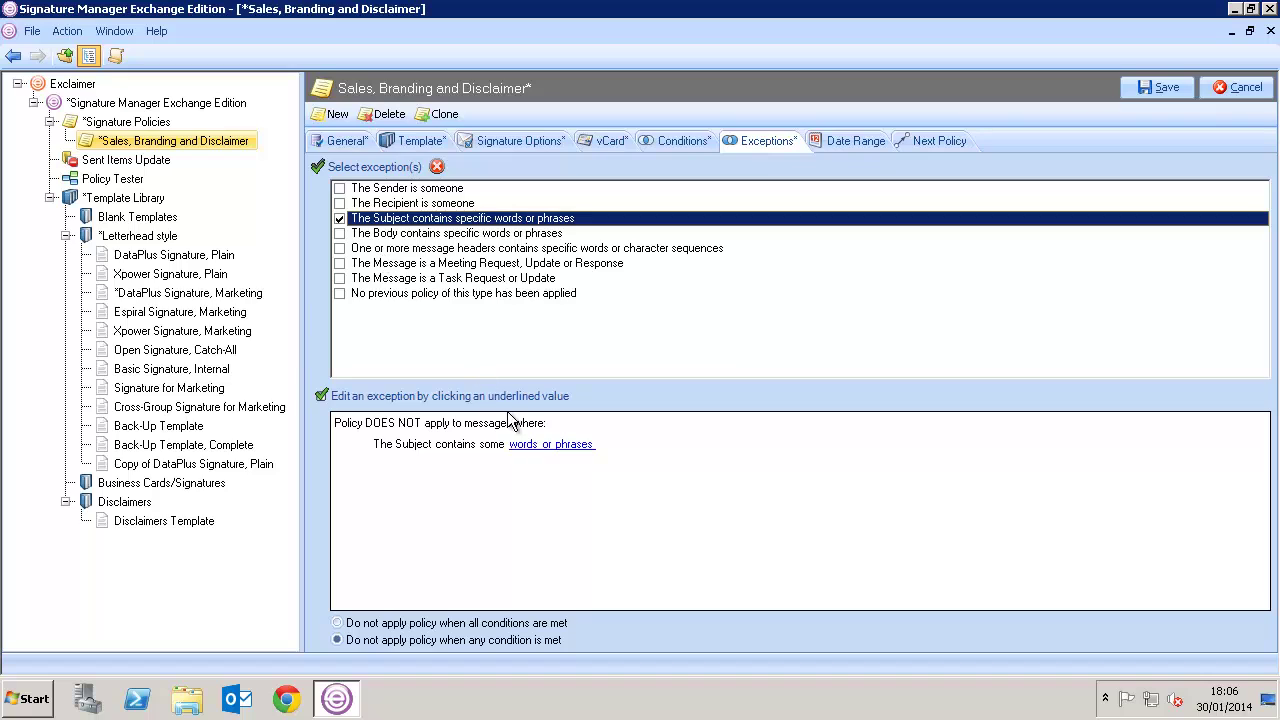
click(523, 446)
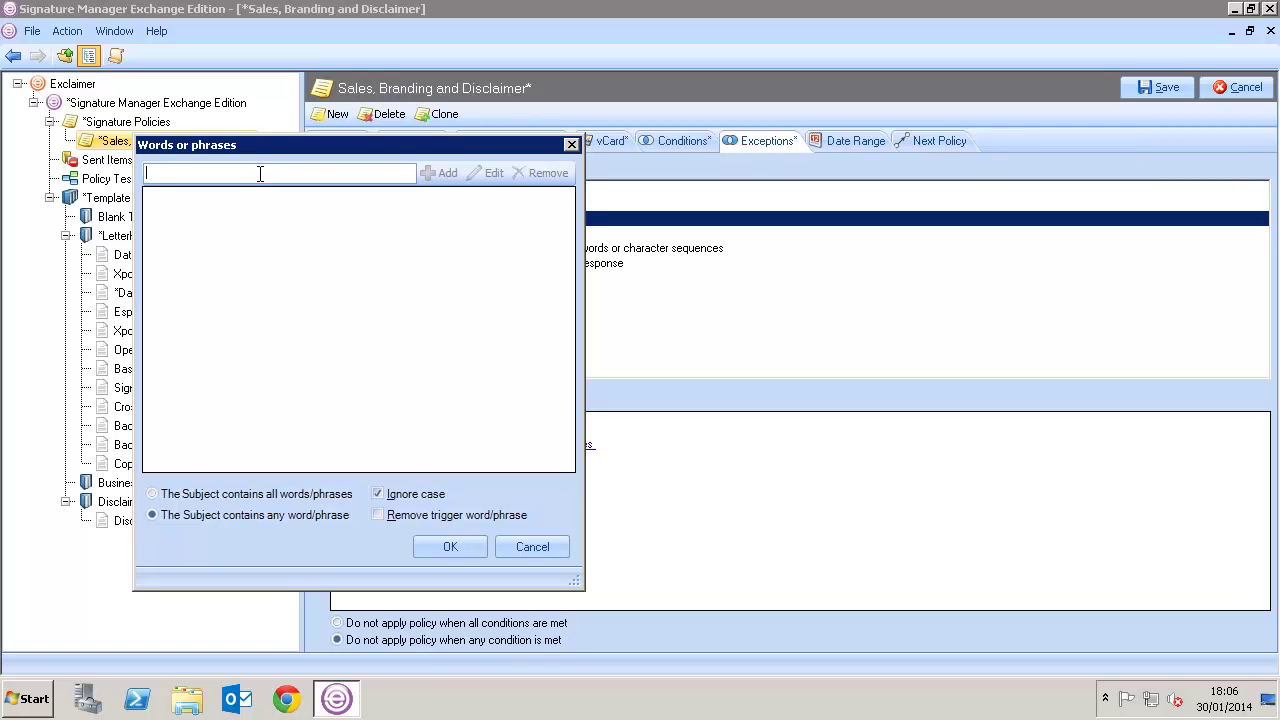
text(Monthly Newsletter)
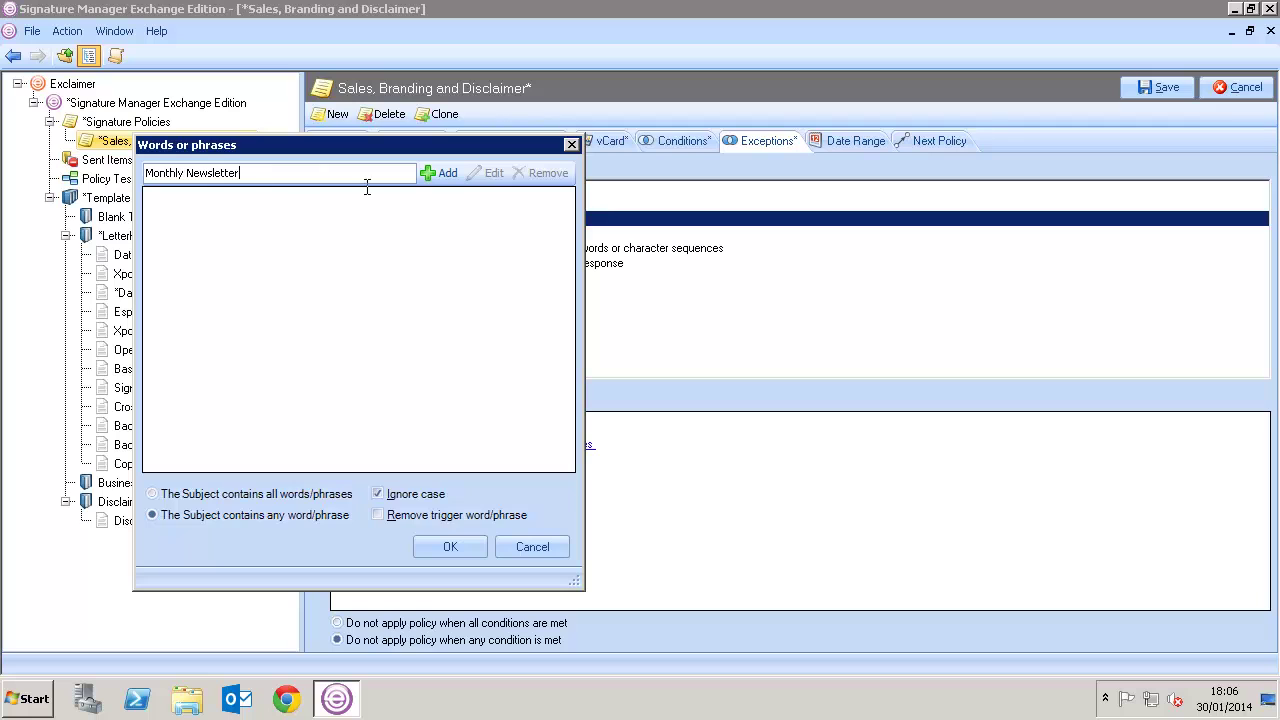
click(443, 174)
click(442, 548)
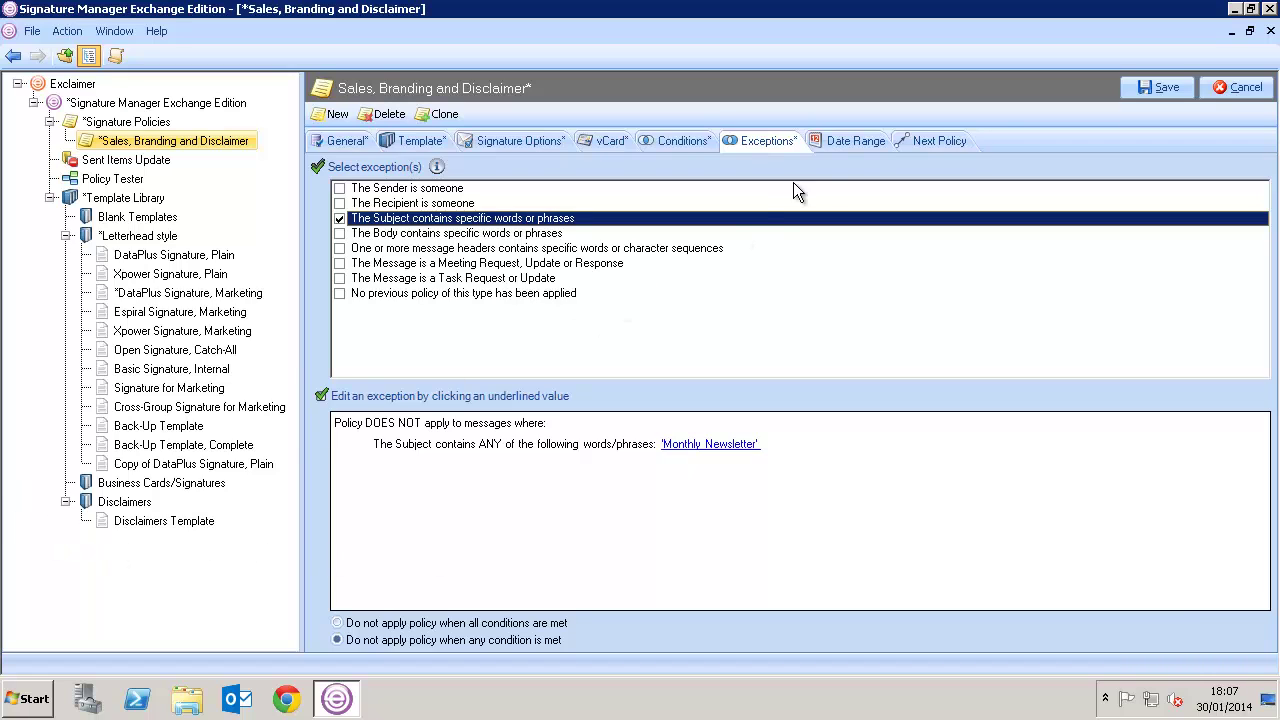
Set a date range ending in Feb, then switch to an advanced schedule and add one
click(840, 141)
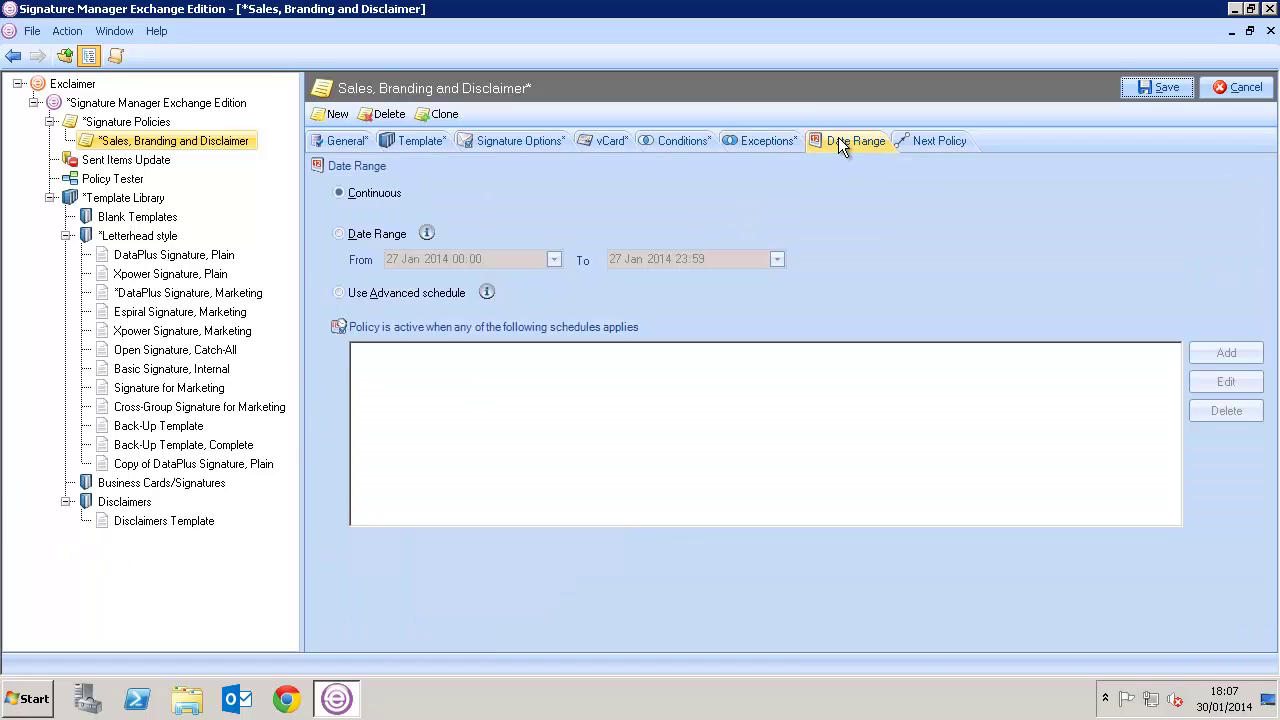
click(395, 234)
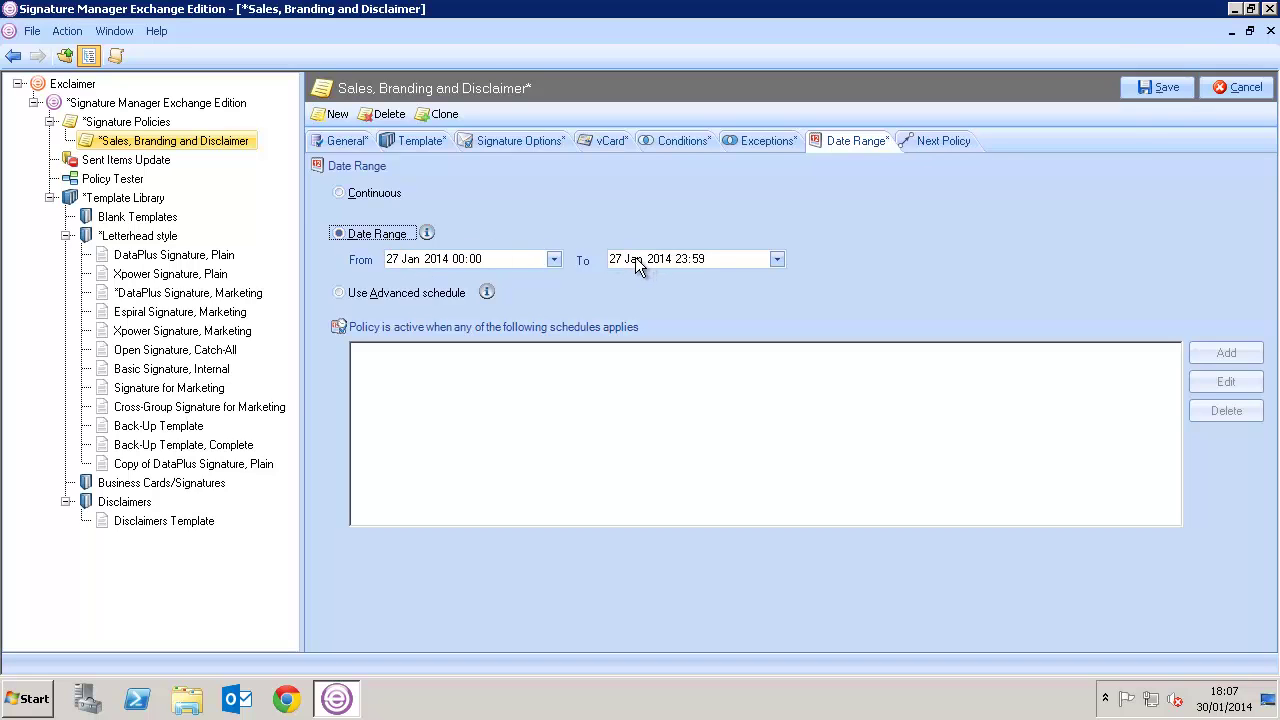
click(636, 262)
key(Up)
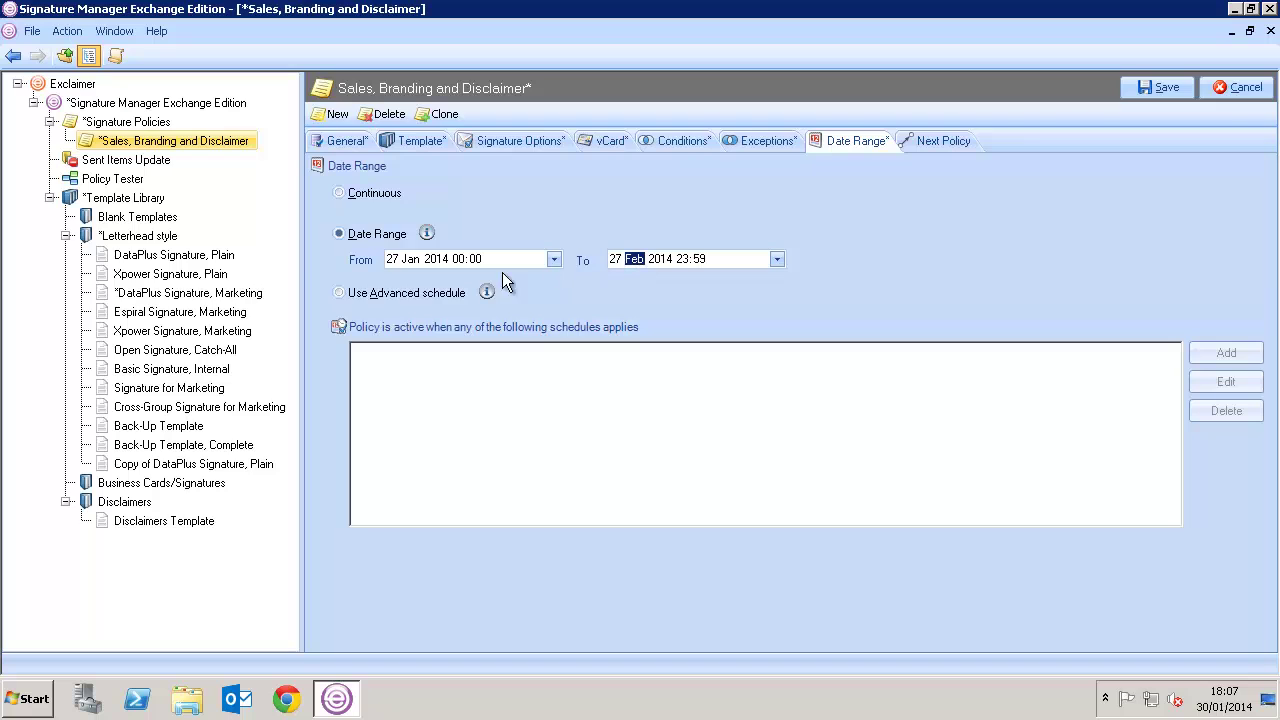
click(421, 292)
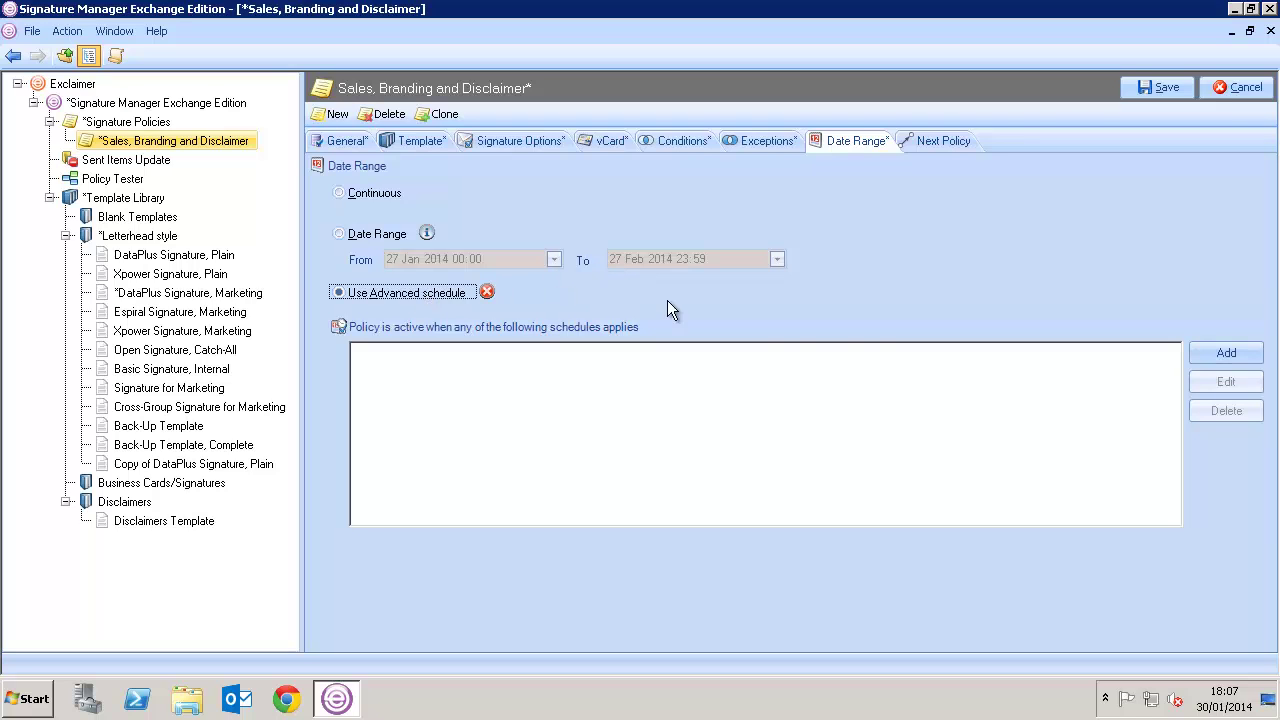
click(1205, 350)
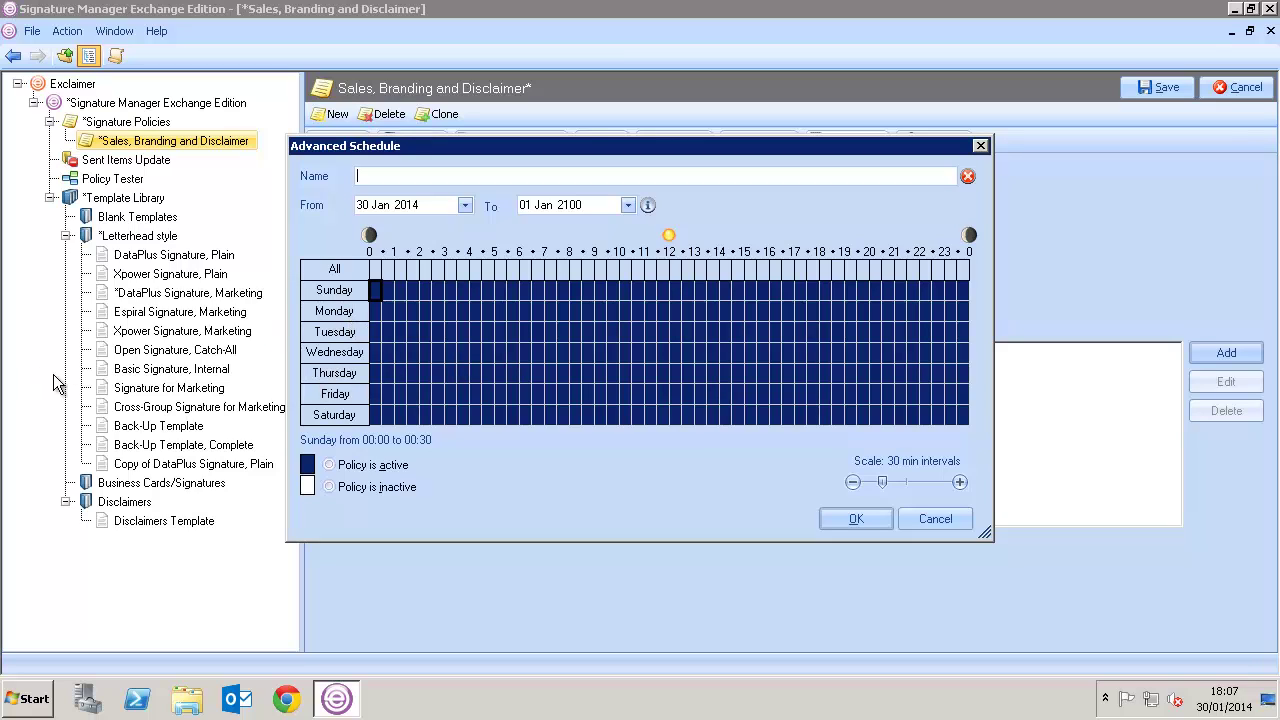
Mark weekends, hours before 09:00 and hours after 18:00 inactive in the schedule grid
drag(375, 290, 587, 427)
click(329, 487)
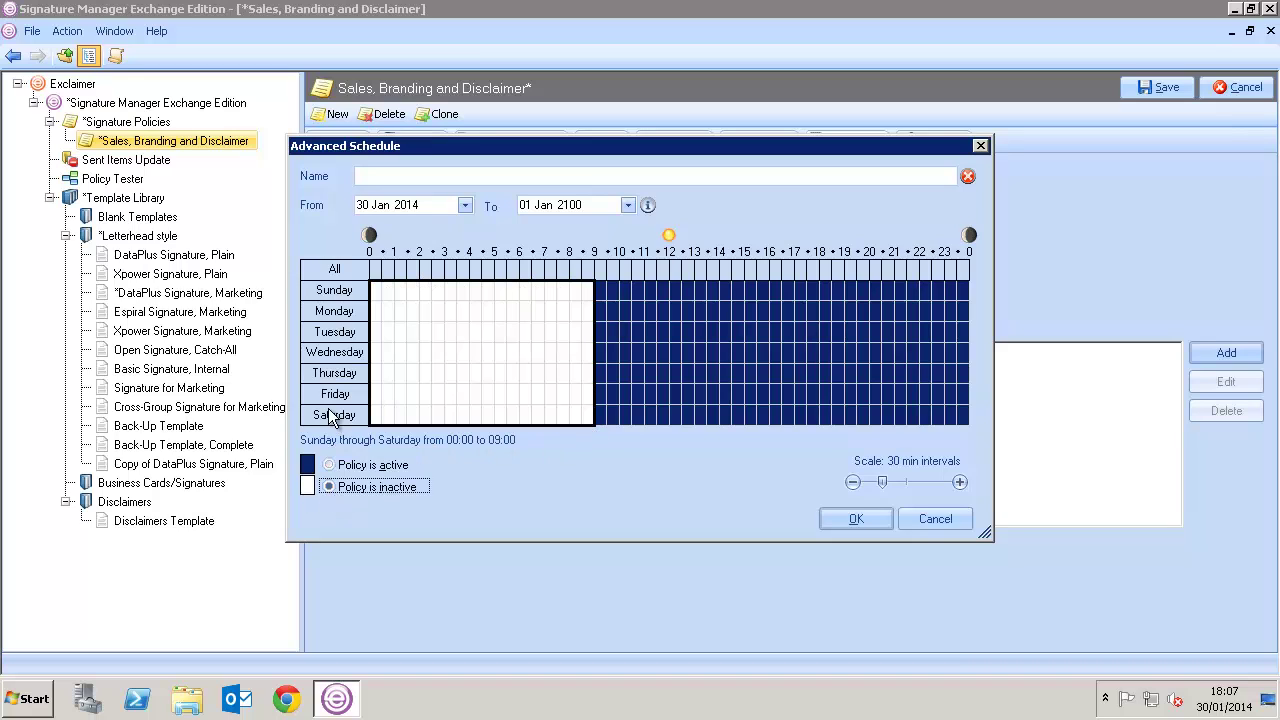
click(335, 418)
click(329, 487)
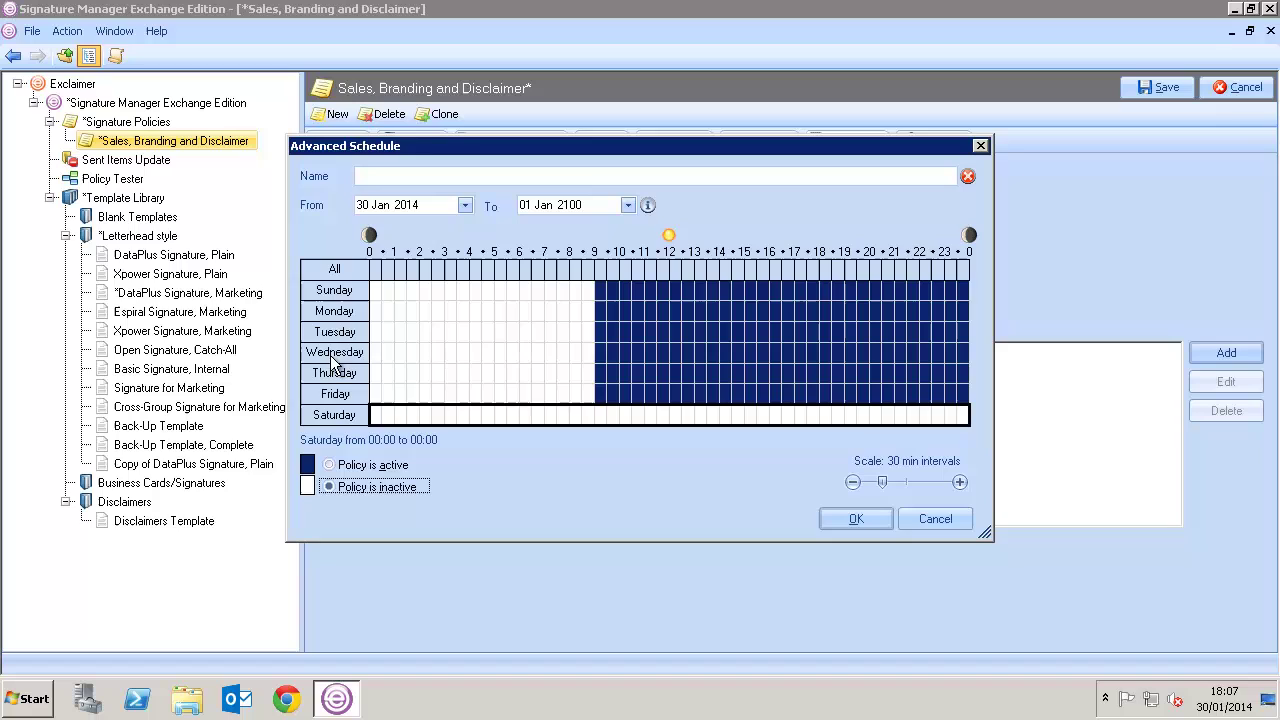
click(336, 292)
click(330, 488)
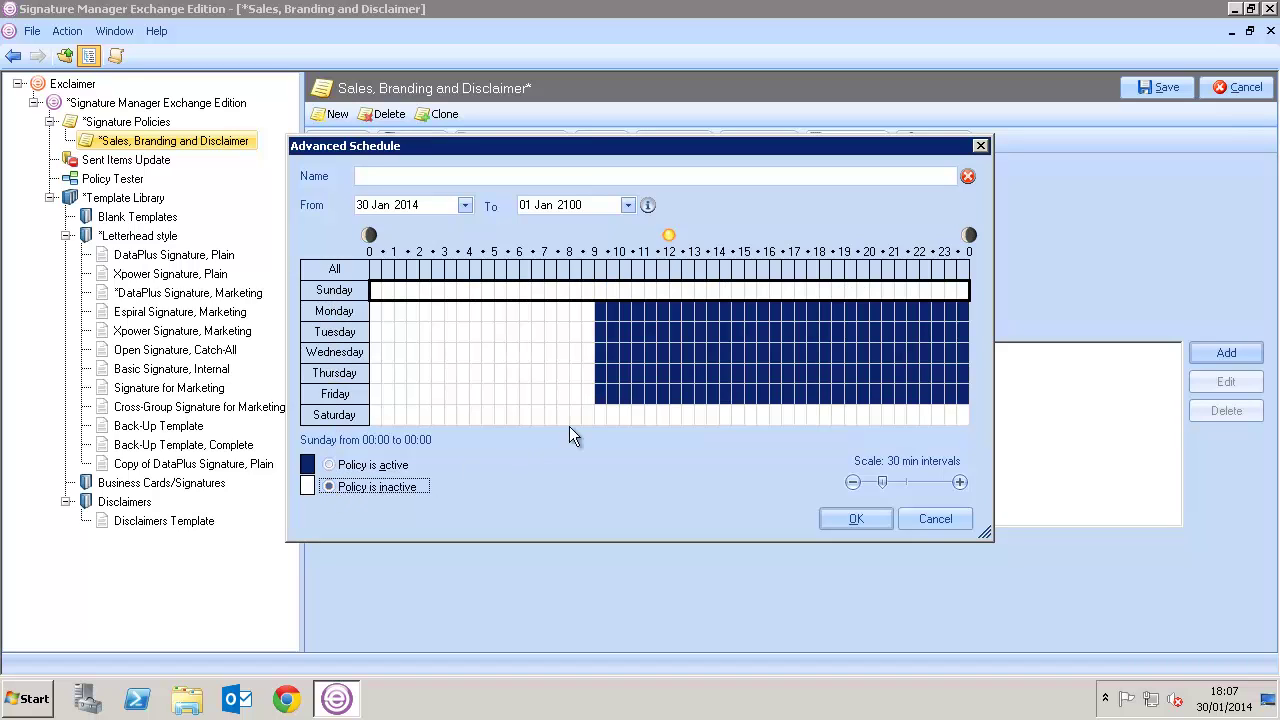
click(825, 311)
drag(833, 320, 980, 405)
click(388, 488)
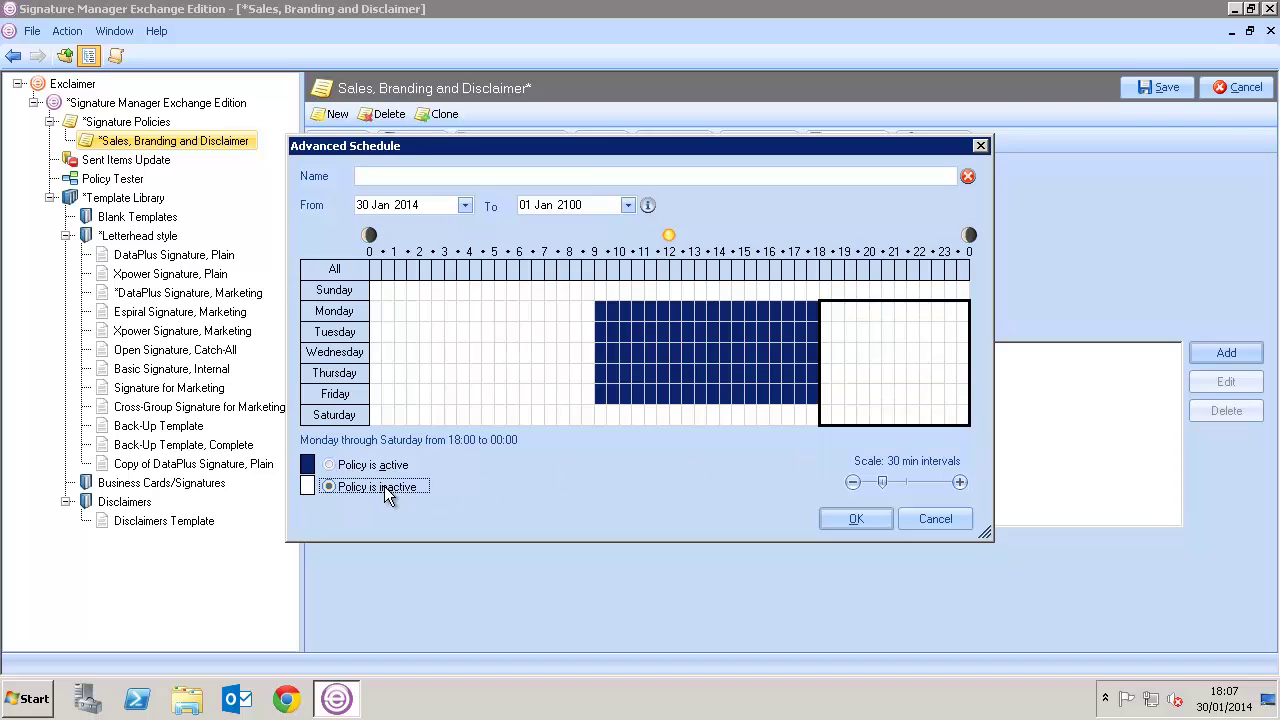
click(866, 517)
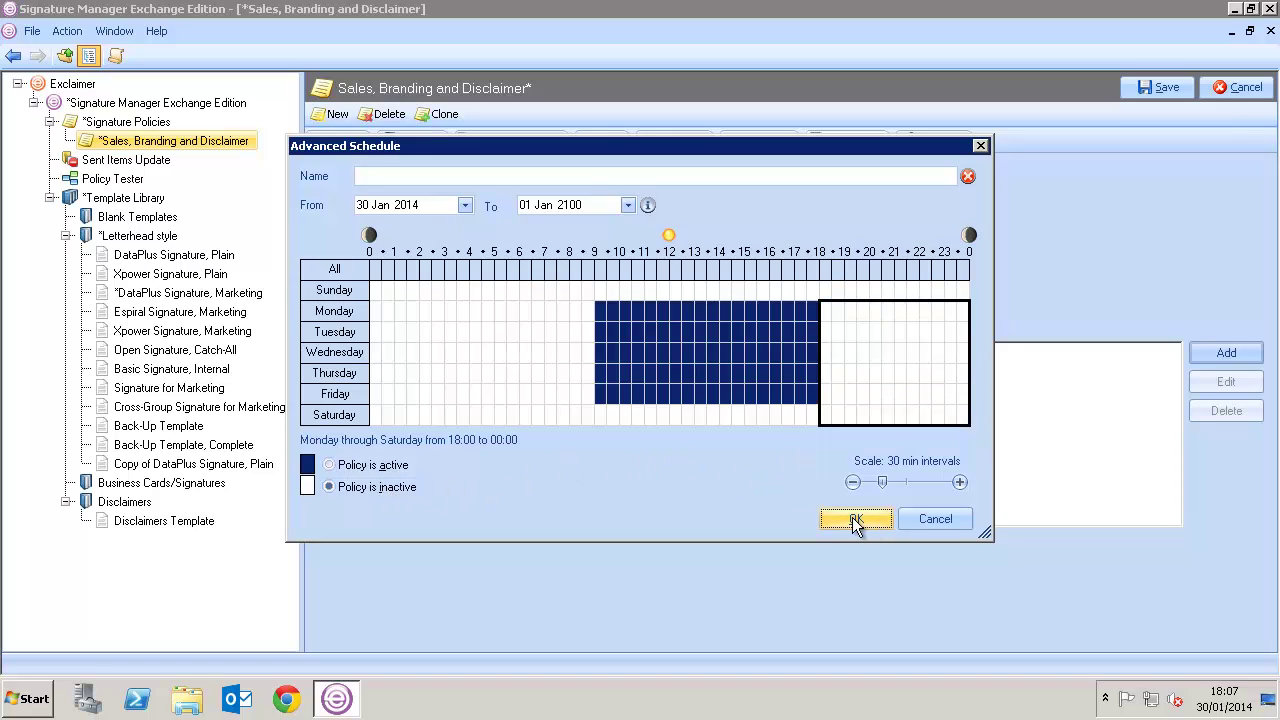
Name the schedule 'Working Week' and confirm it
click(473, 178)
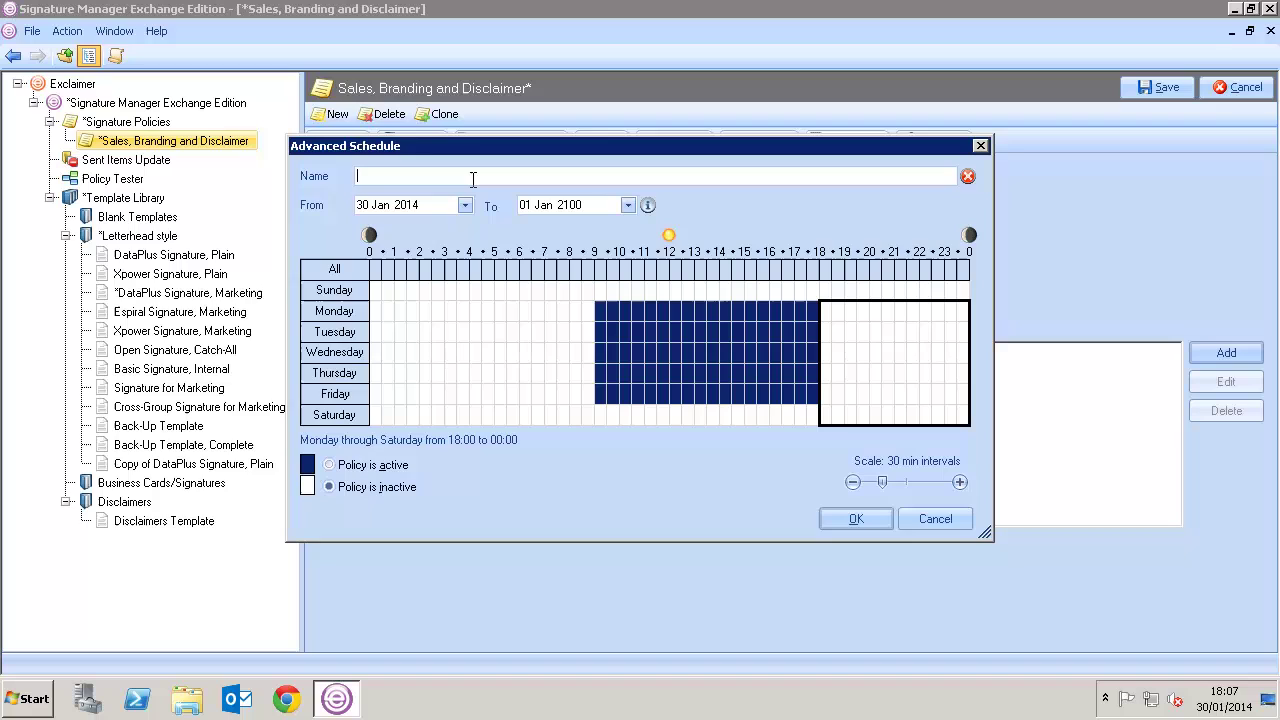
text(Working Week)
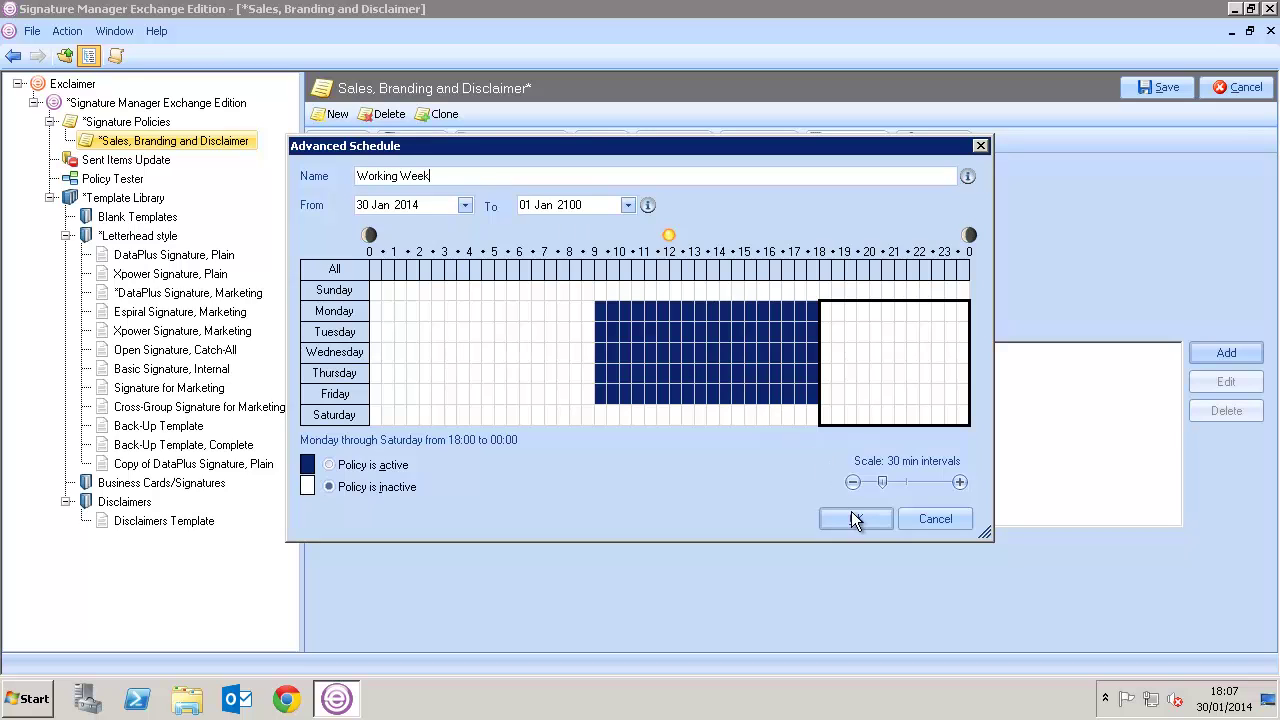
click(855, 519)
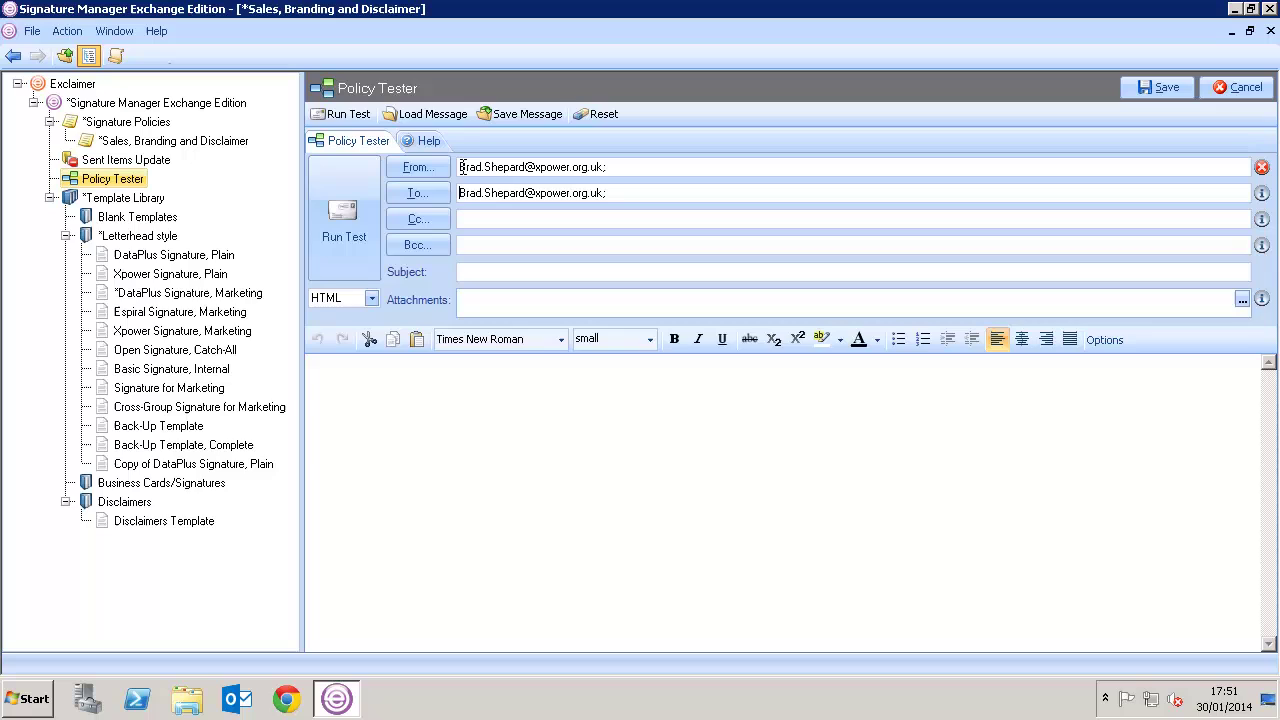
Set the sender to another internal user's address and the recipient to an external address
drag(459, 167, 528, 171)
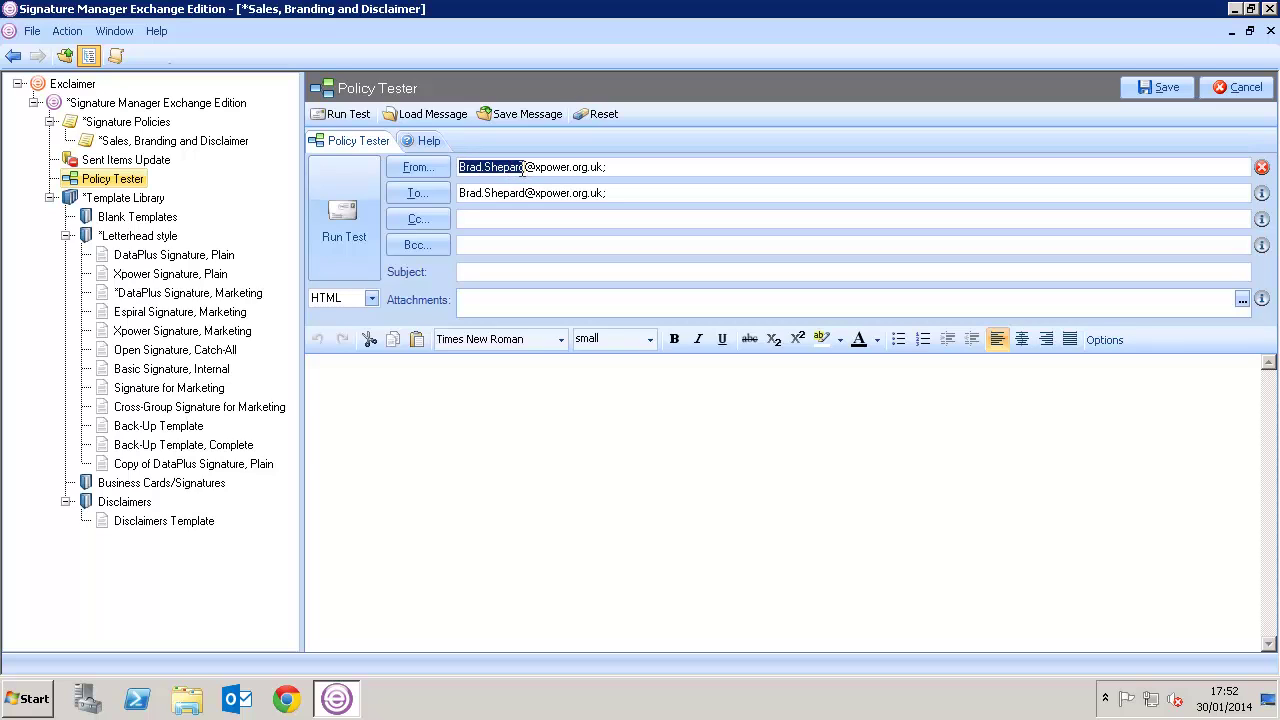
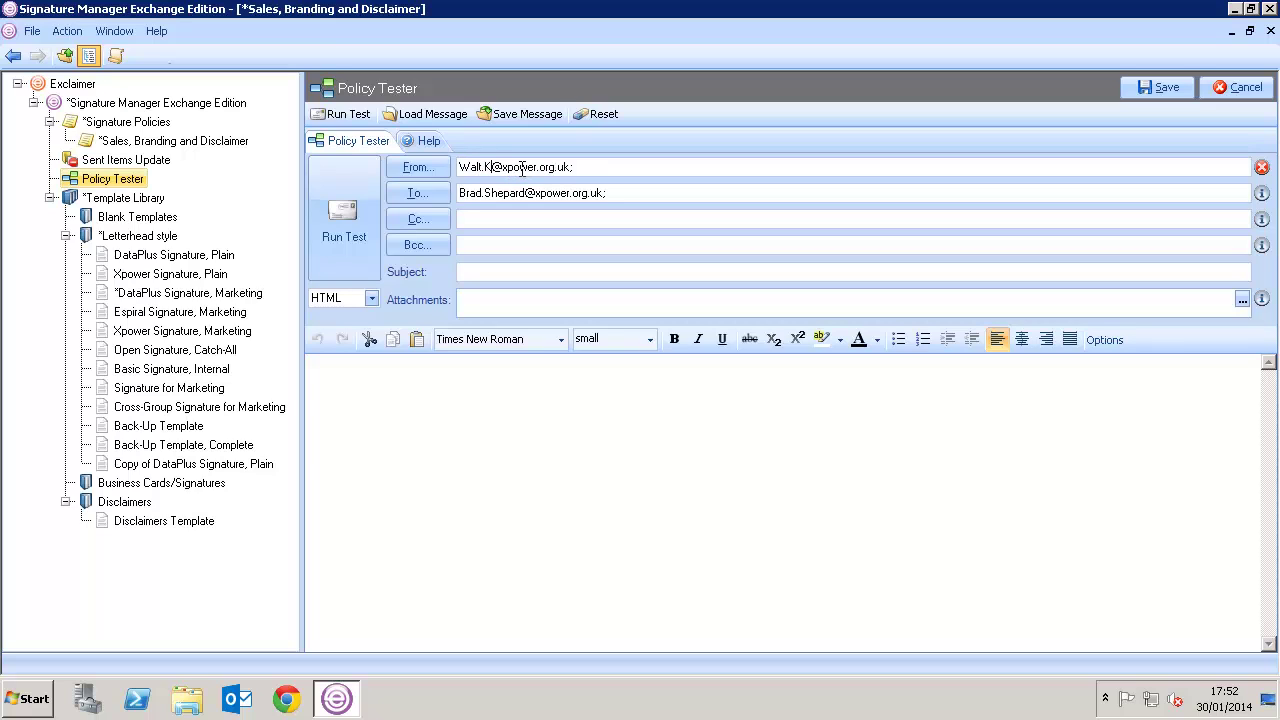
drag(610, 193, 453, 198)
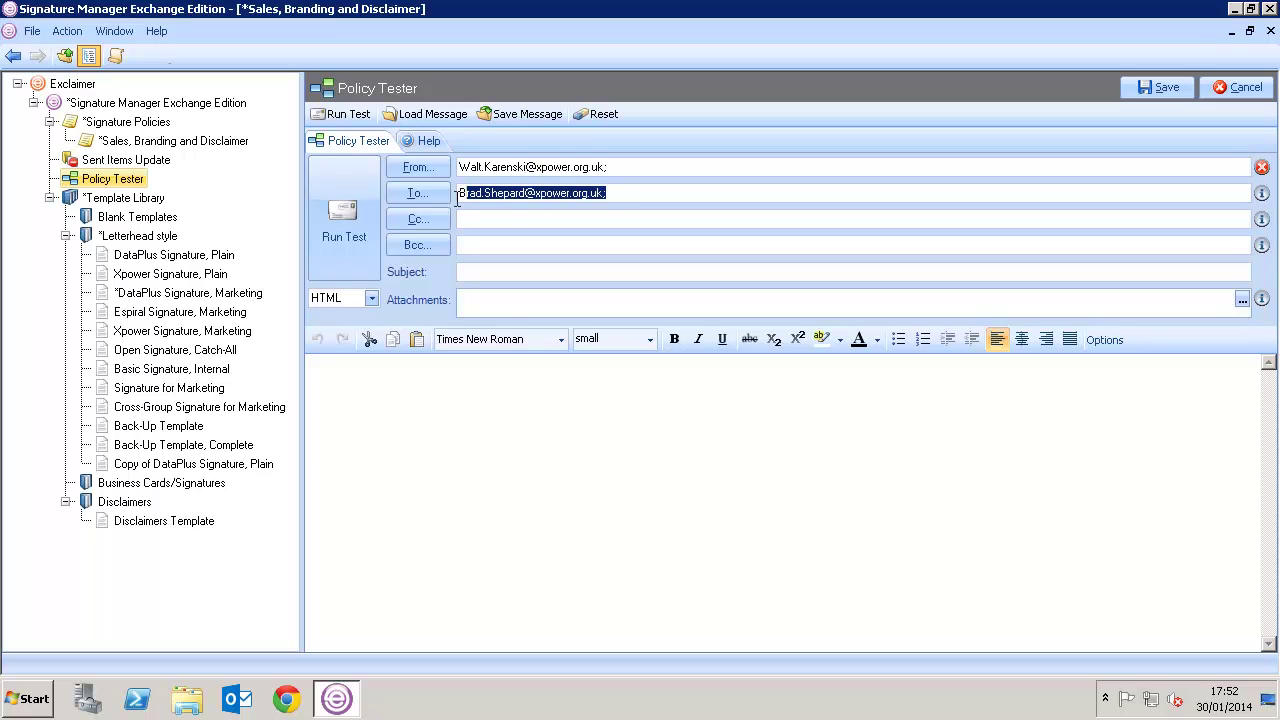
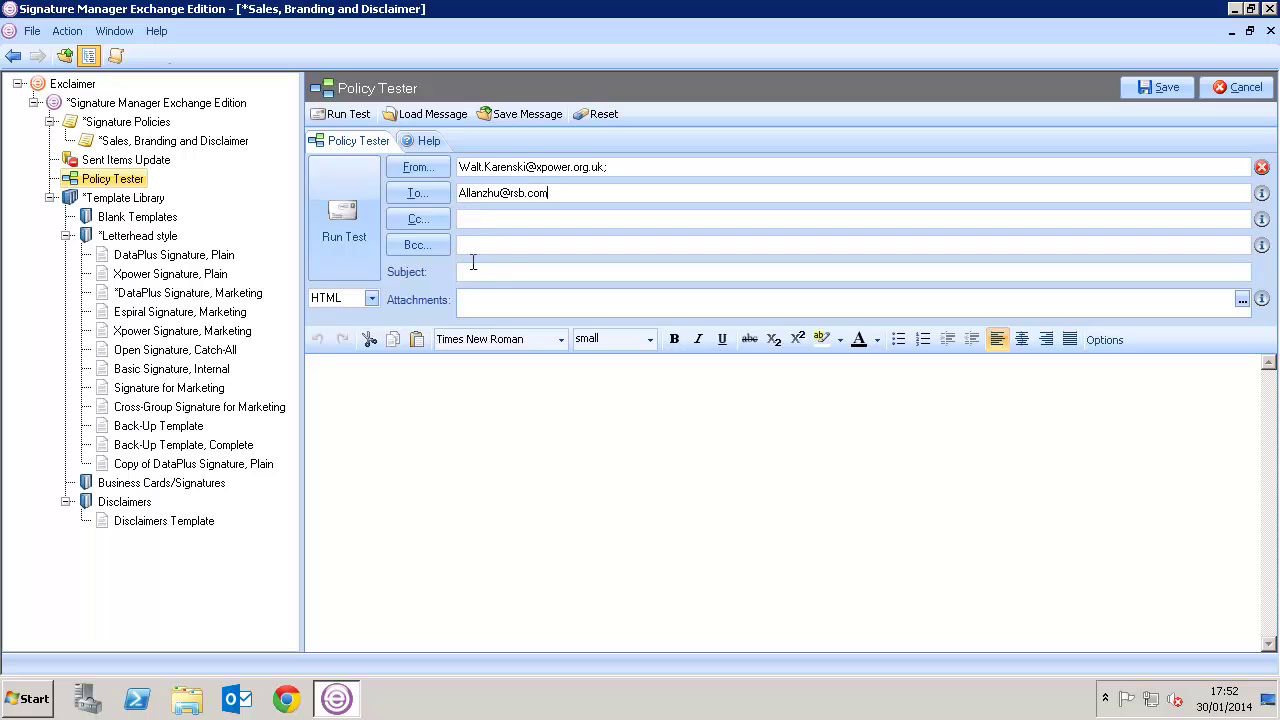
Enter 'Test' as both subject and body and run the policy test
click(474, 271)
text(Test)
click(437, 370)
text(Test)
click(344, 228)
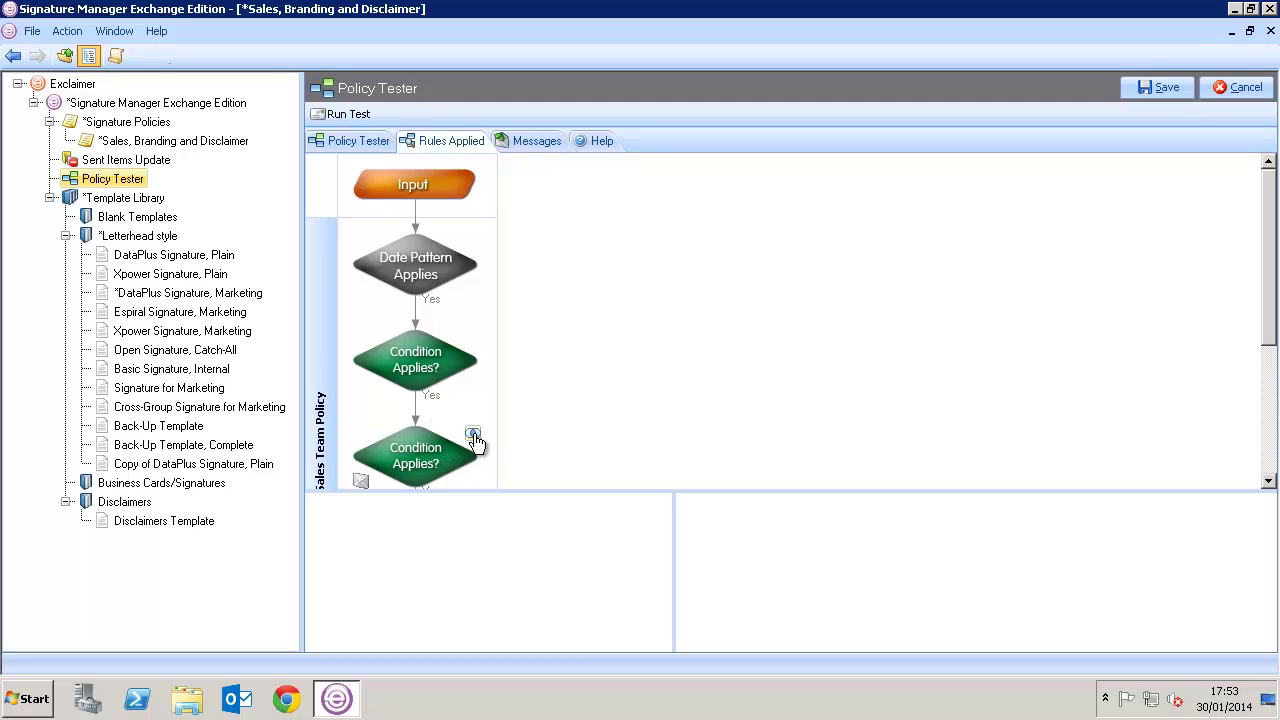
Preview the message at each flowchart stage to confirm the signature was applied, then return to Policy Tester
click(362, 484)
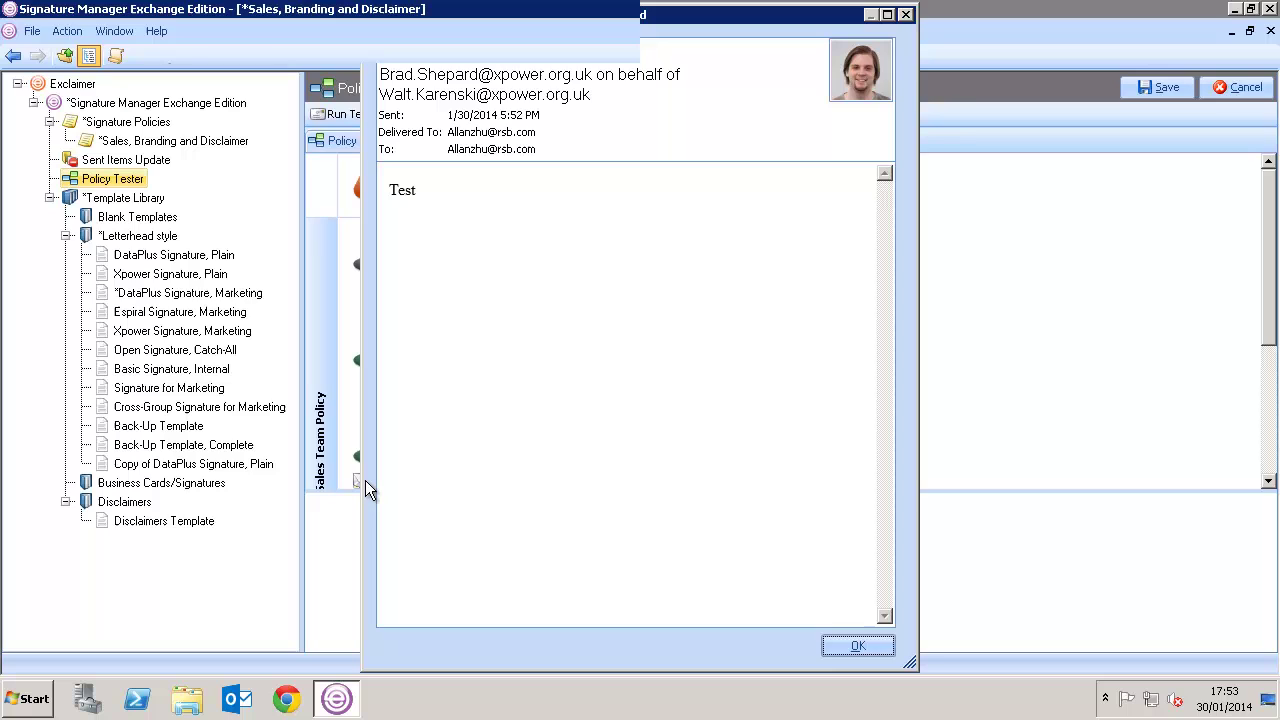
click(856, 646)
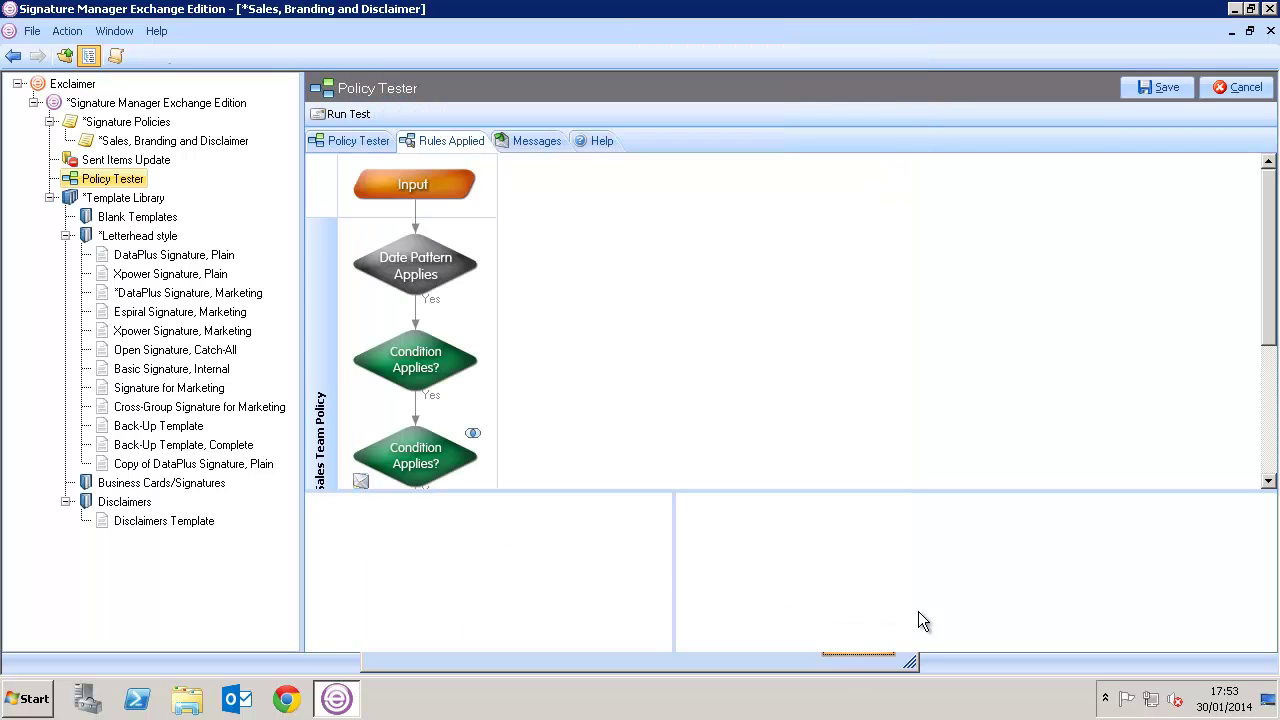
scroll(1204, 415, down, 5)
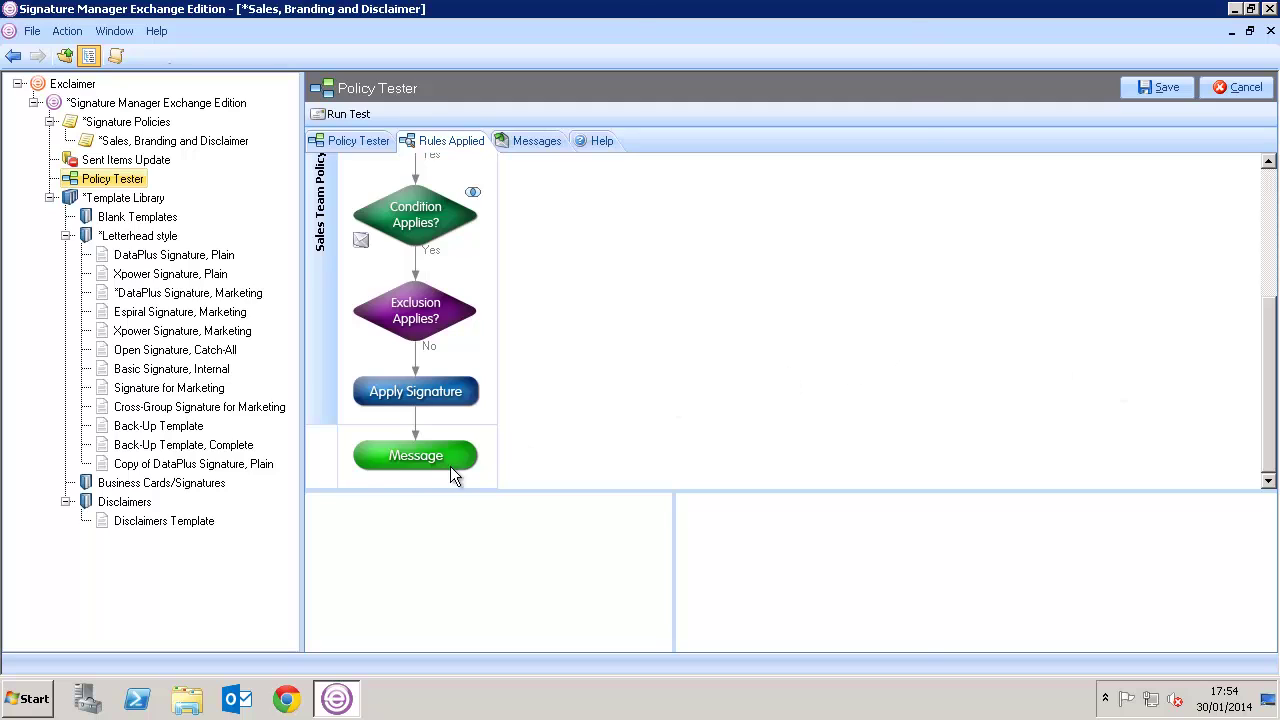
click(360, 481)
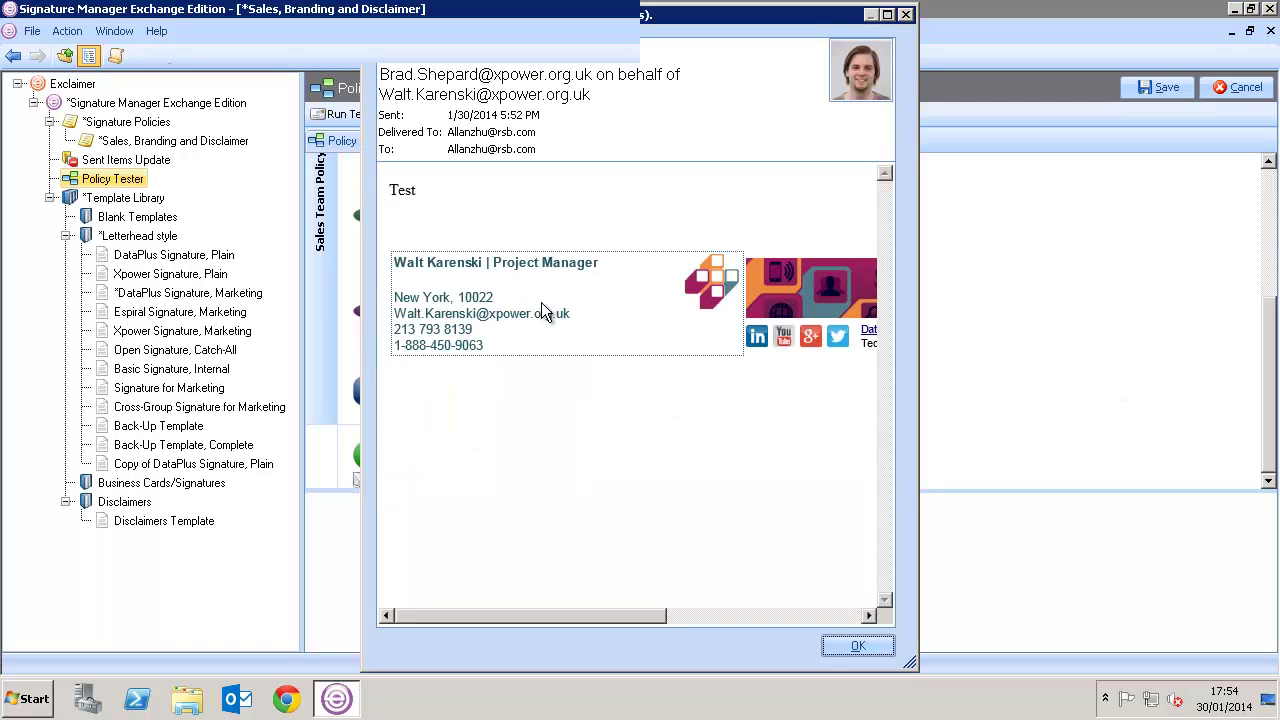
click(834, 643)
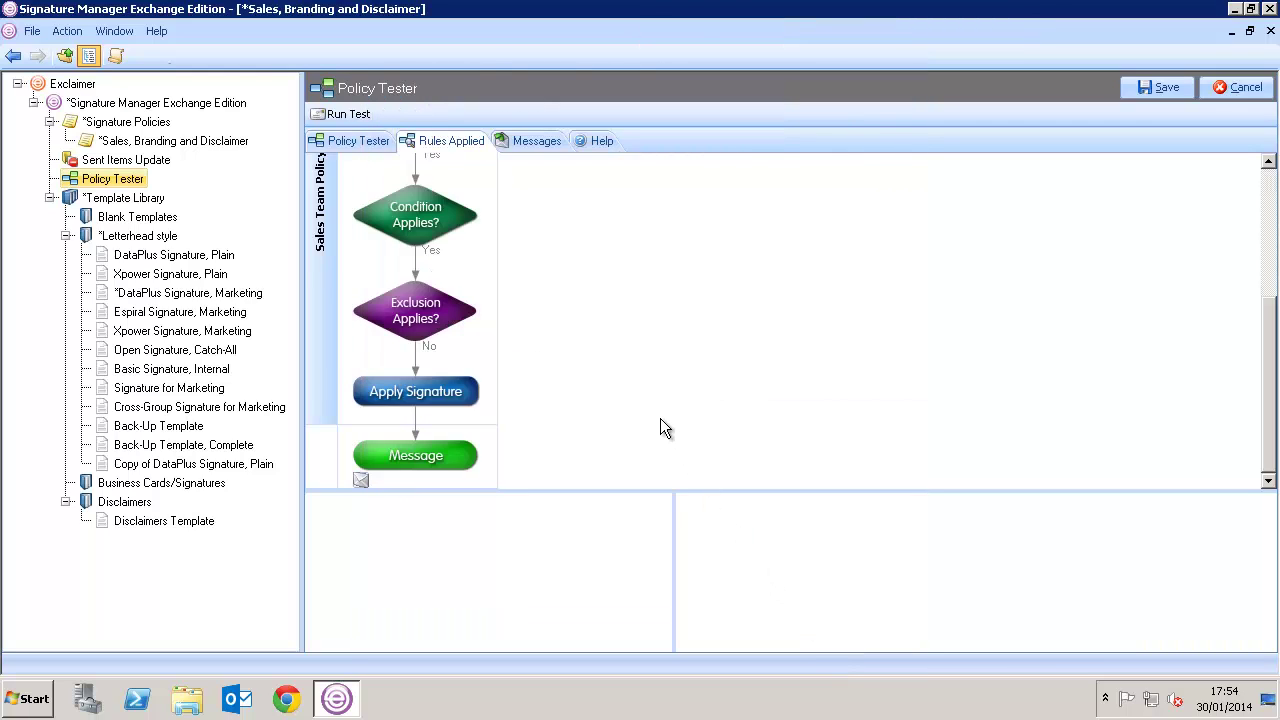
click(362, 141)
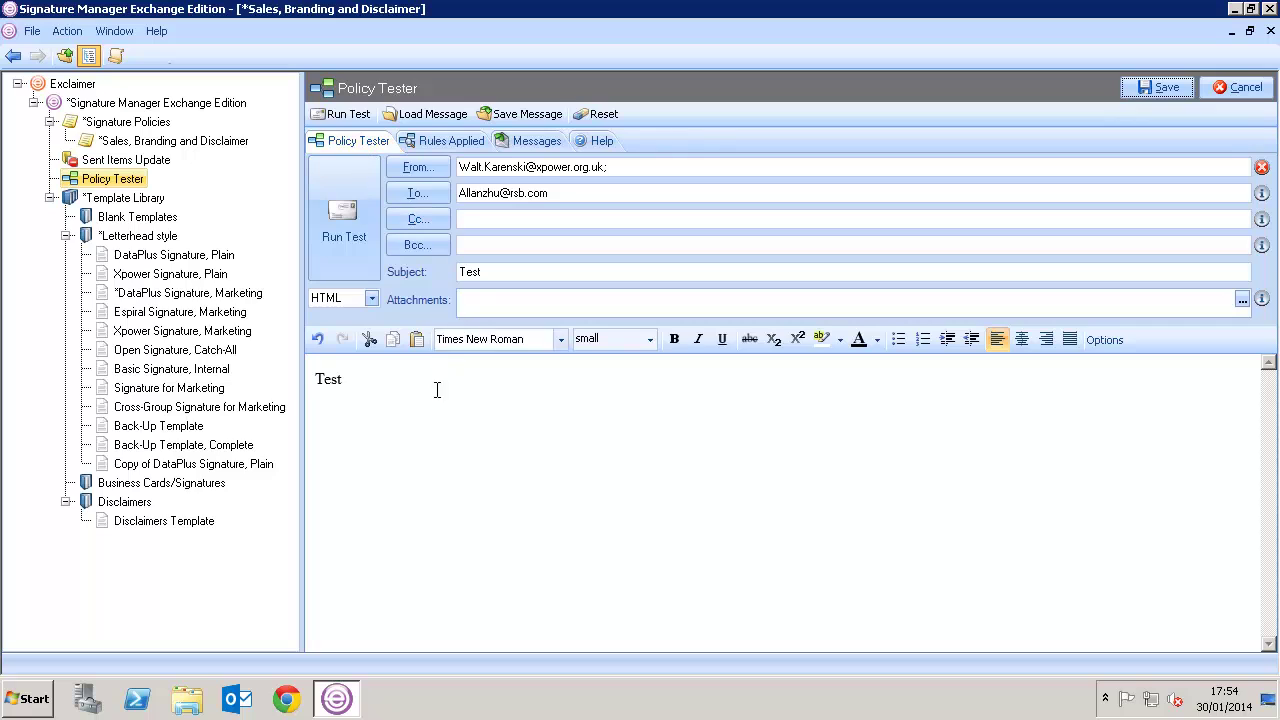
Retest with subject 'Monthly Newsletter', confirm it stays unsigned, then go to Sent Items Update
double_click(447, 270)
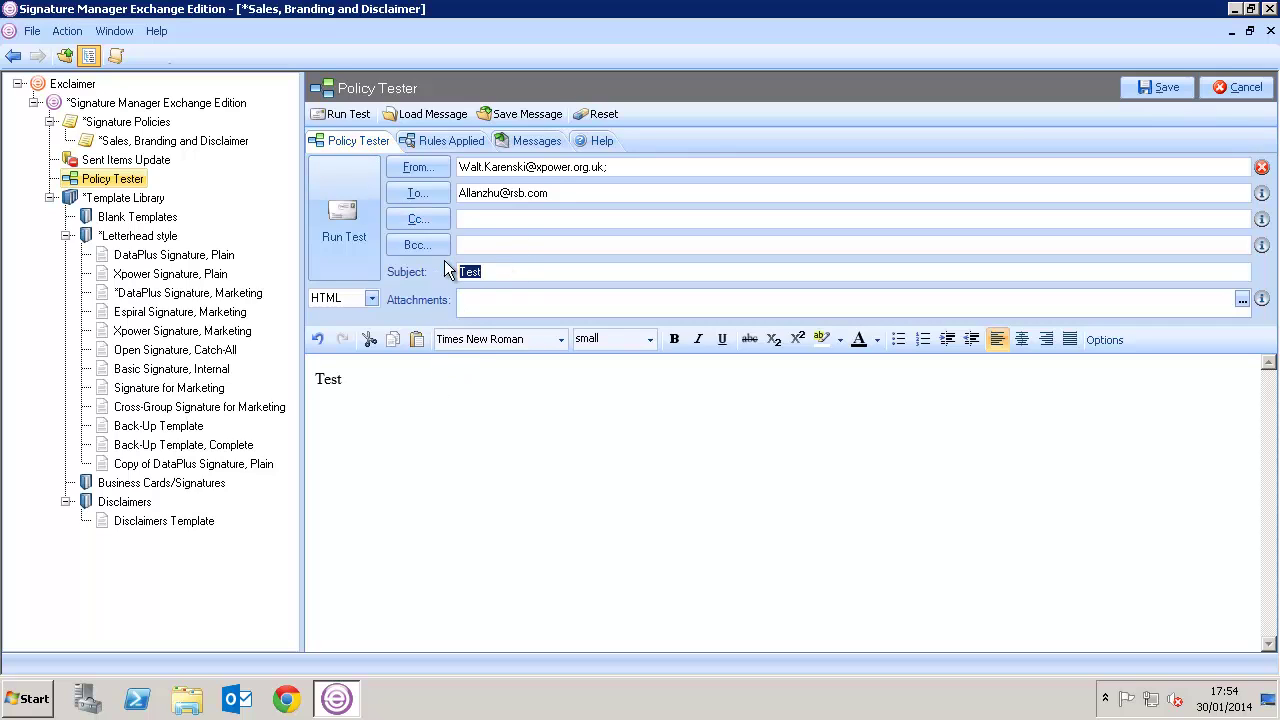
text(Monthly Newsletter)
click(359, 216)
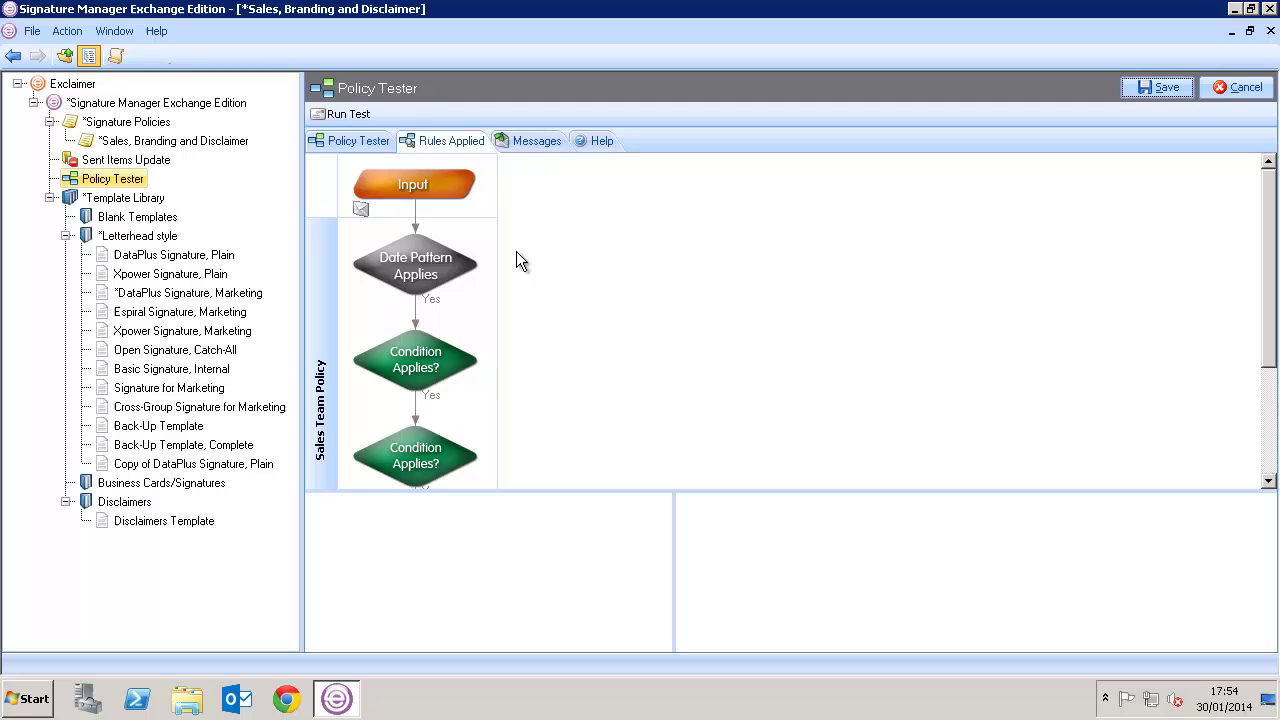
drag(1274, 237, 1274, 341)
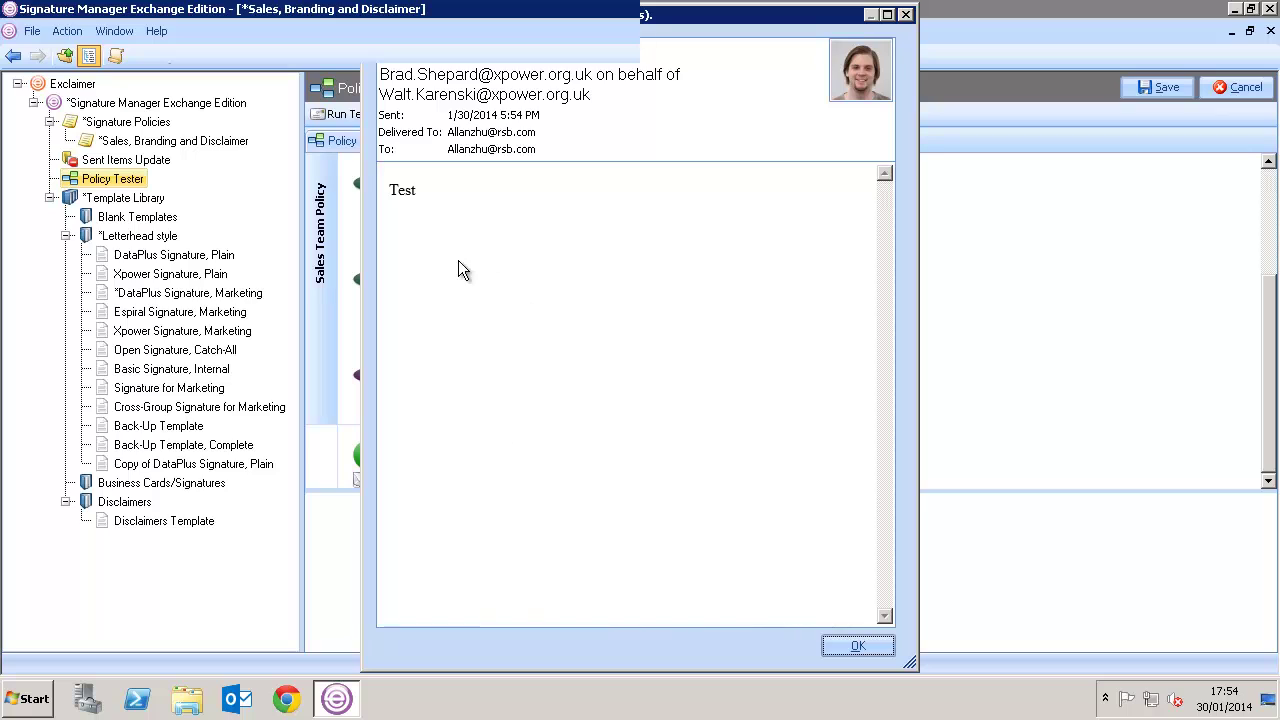
click(847, 650)
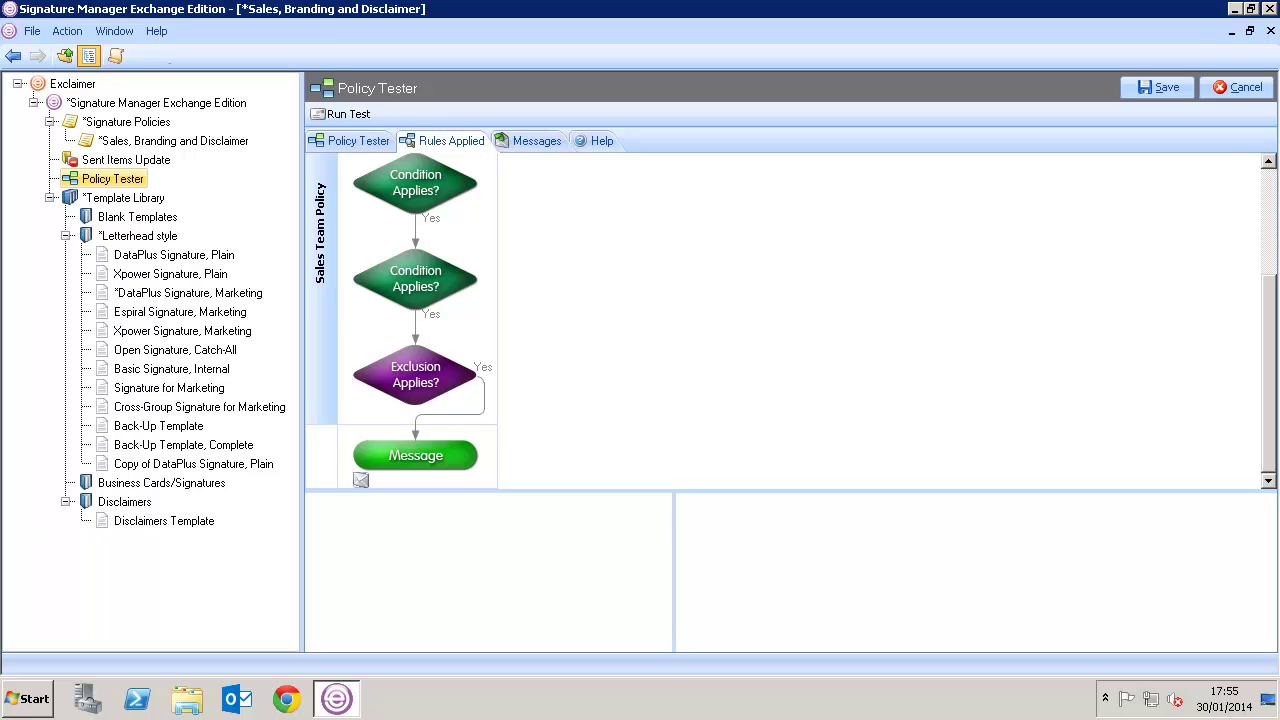
click(88, 167)
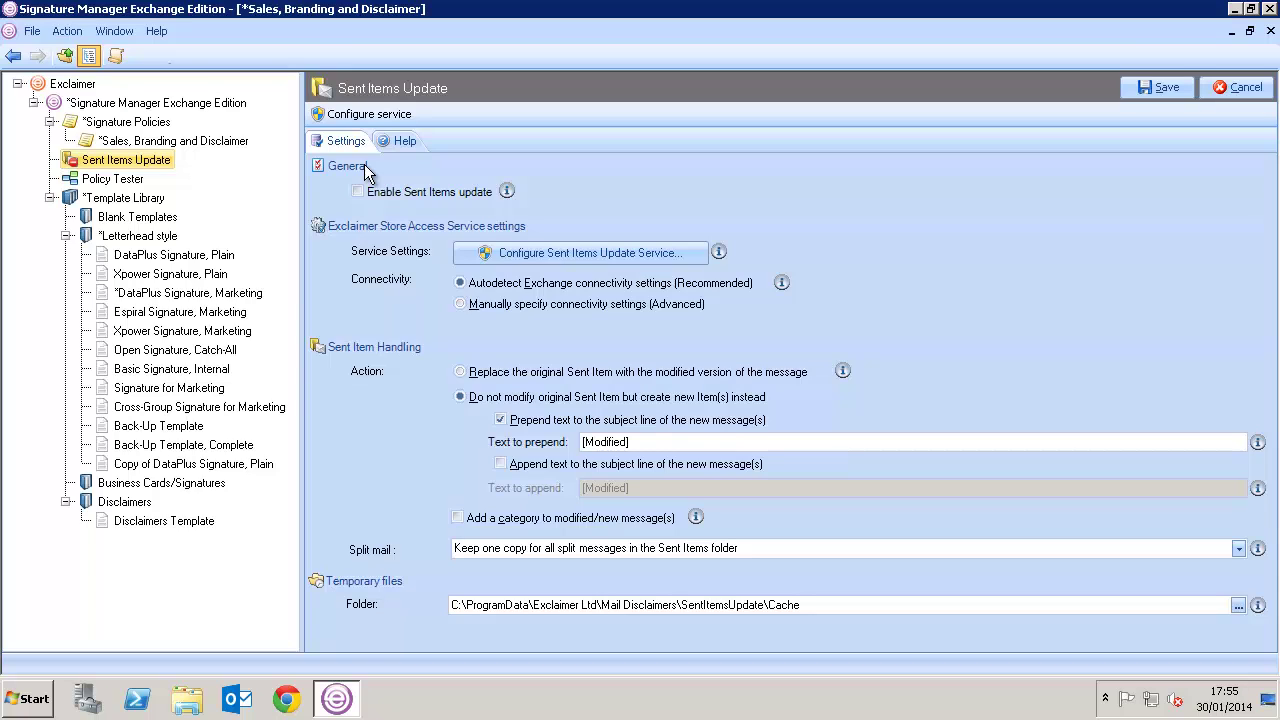
Enable Sent Items update and launch Outlook
click(358, 193)
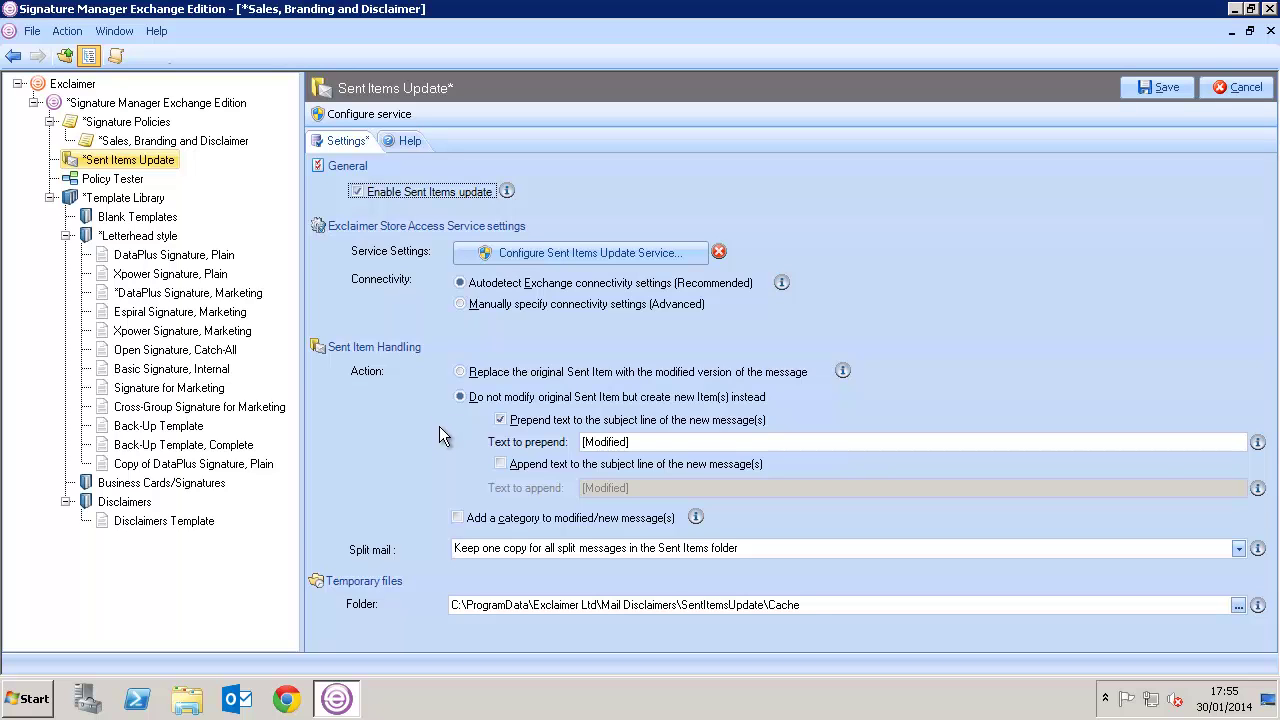
click(237, 699)
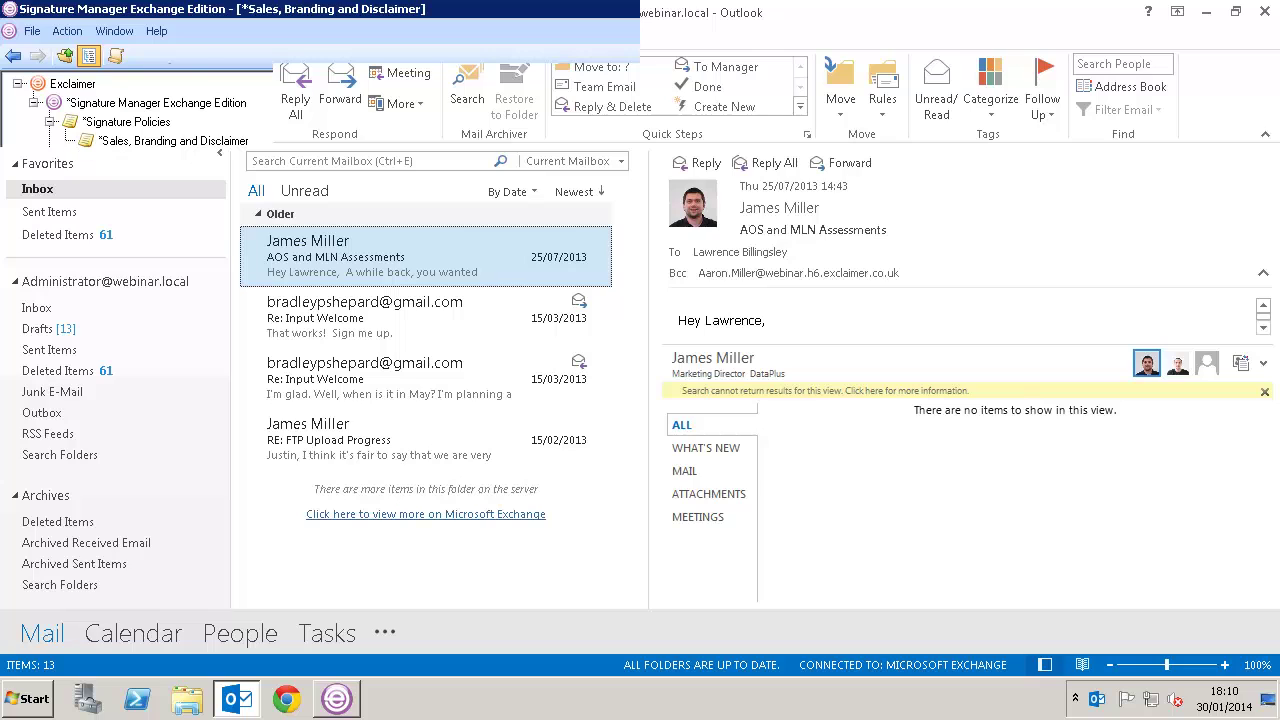
Send a new email with subject and body 'Test' to the suggested internal recipient
click(24, 100)
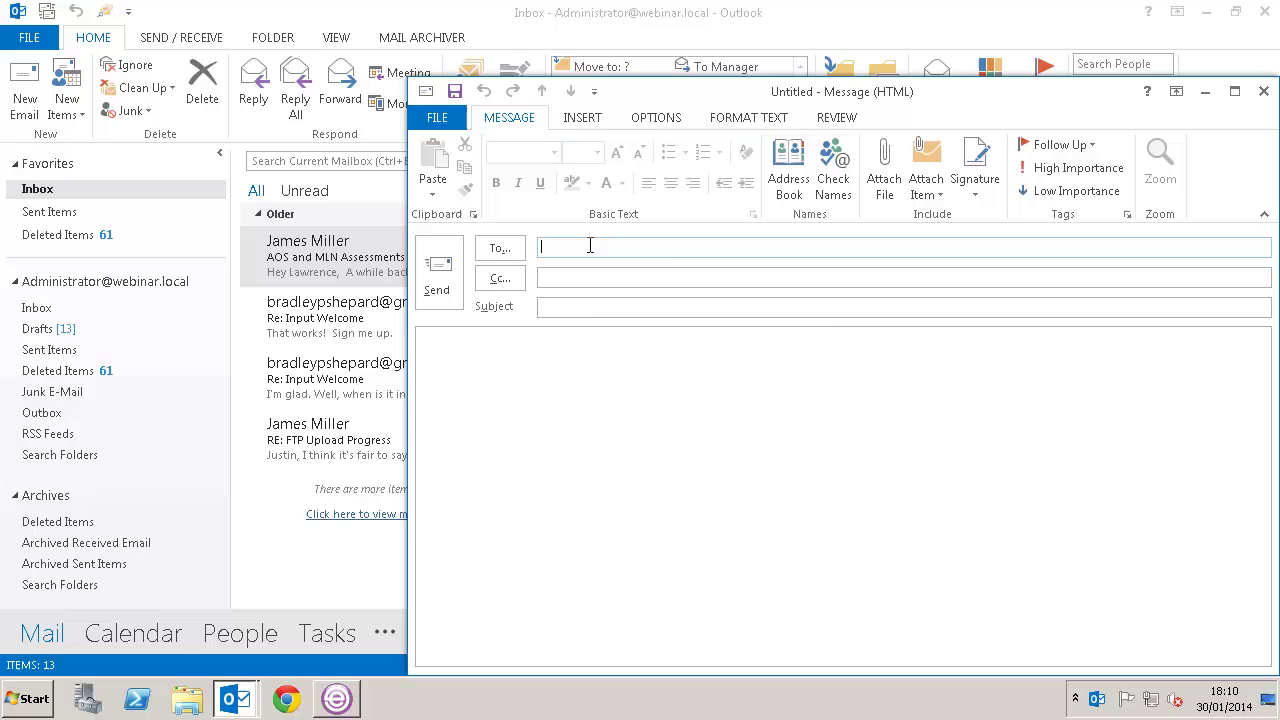
text(brad)
key(Return)
key(Tab)
key(Tab)
text(Test)
key(Tab)
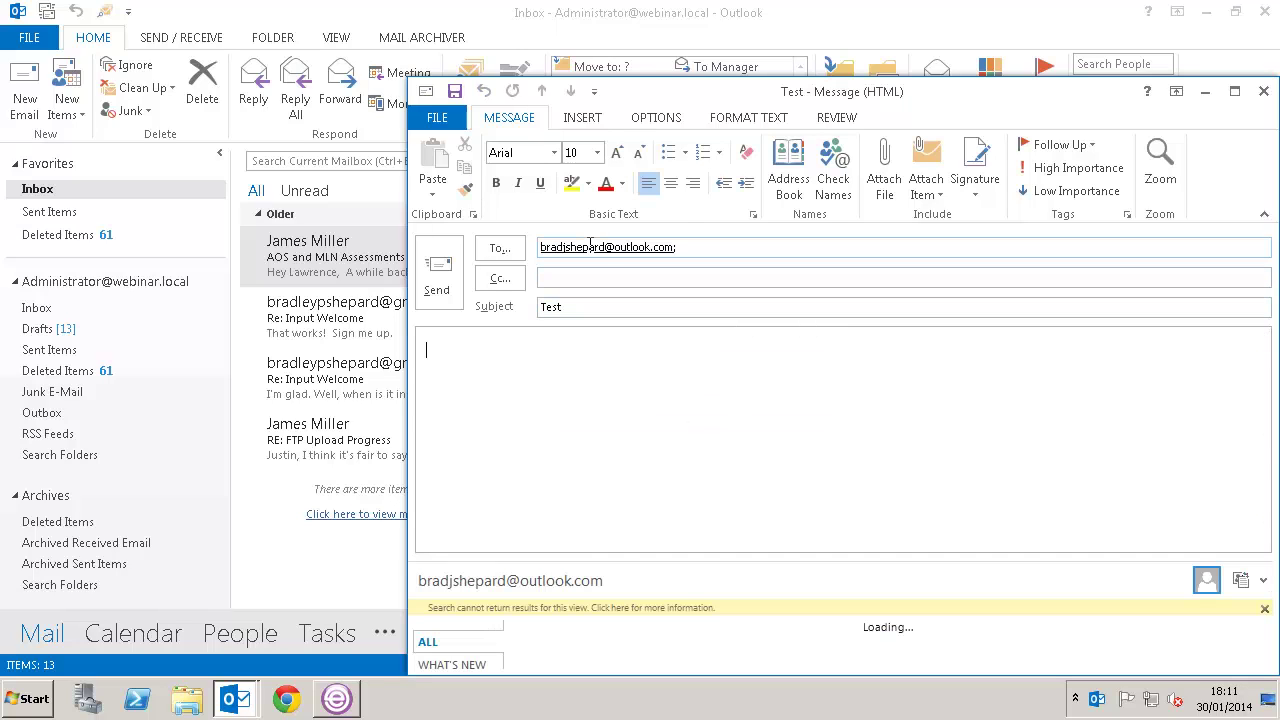
text(Test)
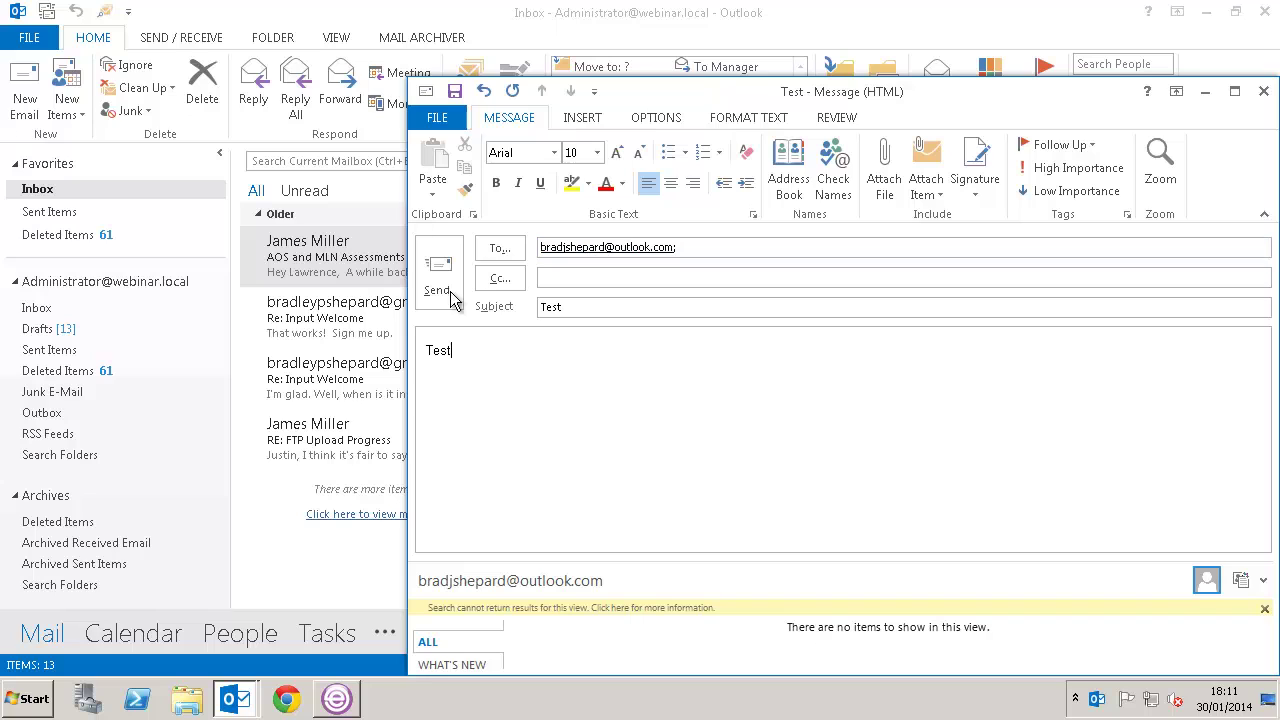
click(437, 285)
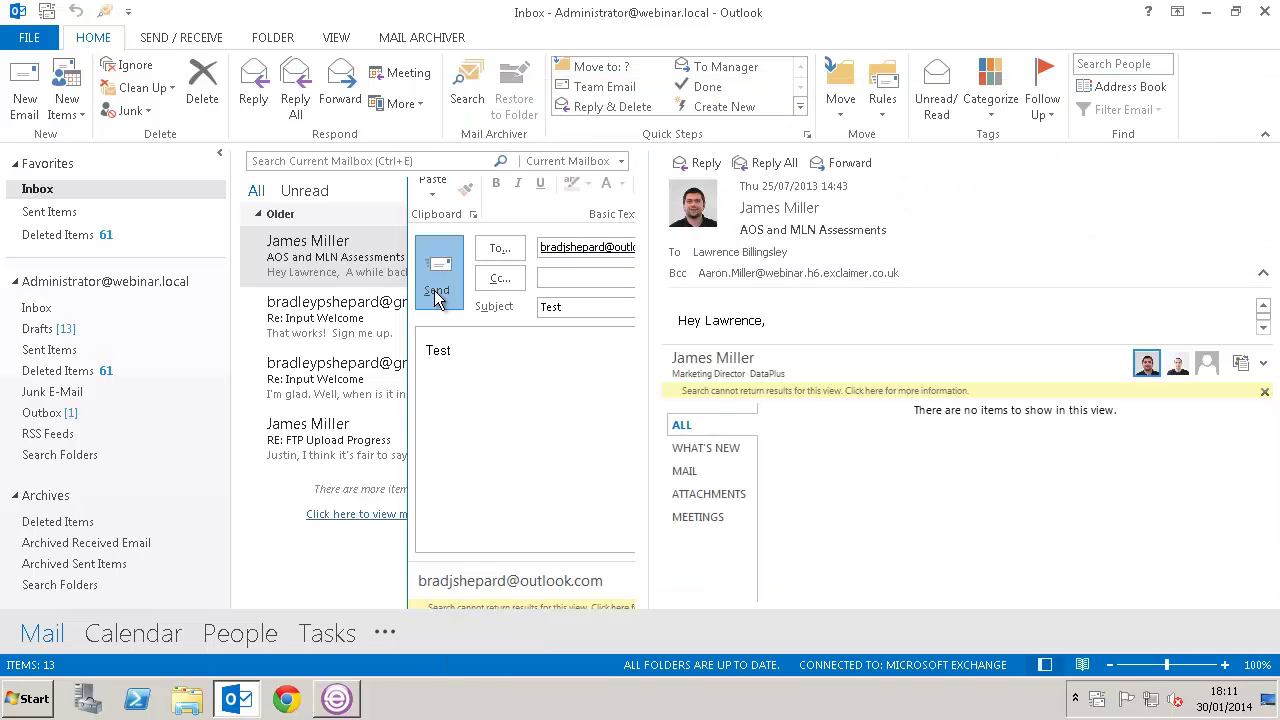
Open the sent Test message from Sent Items to check its signature and banner
click(30, 307)
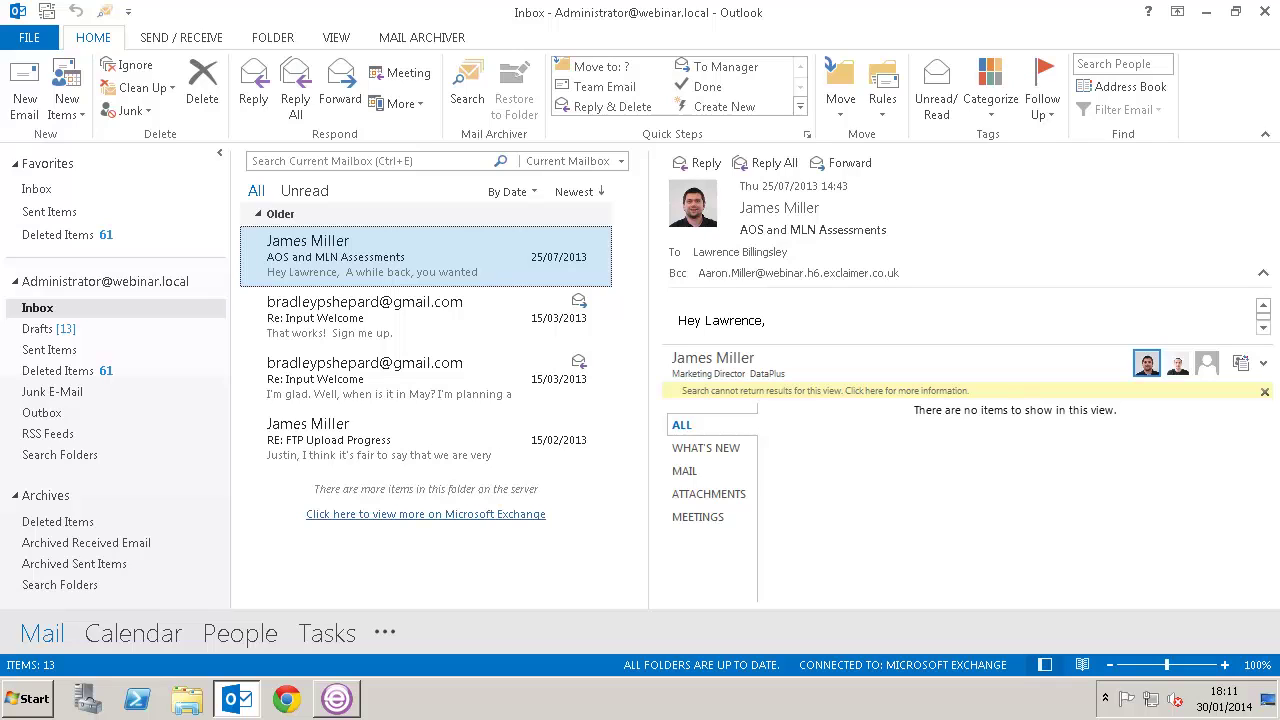
click(55, 350)
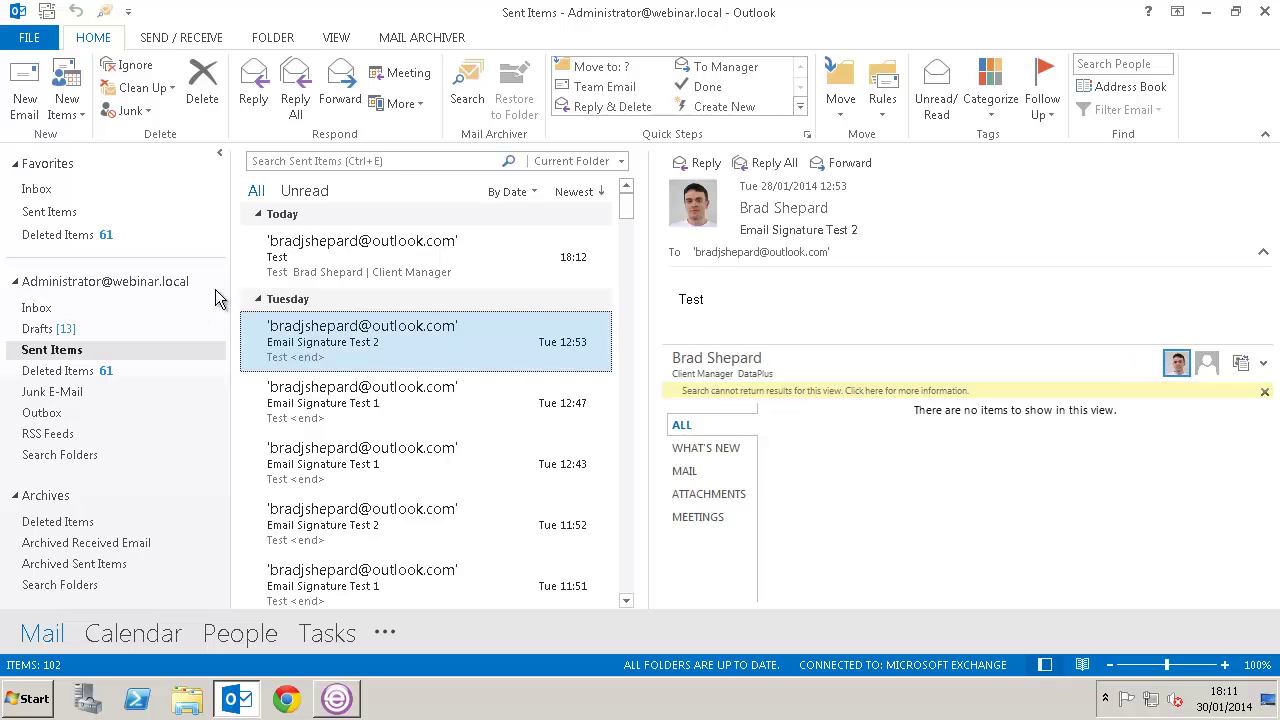
double_click(286, 249)
mouse_move(518, 268)
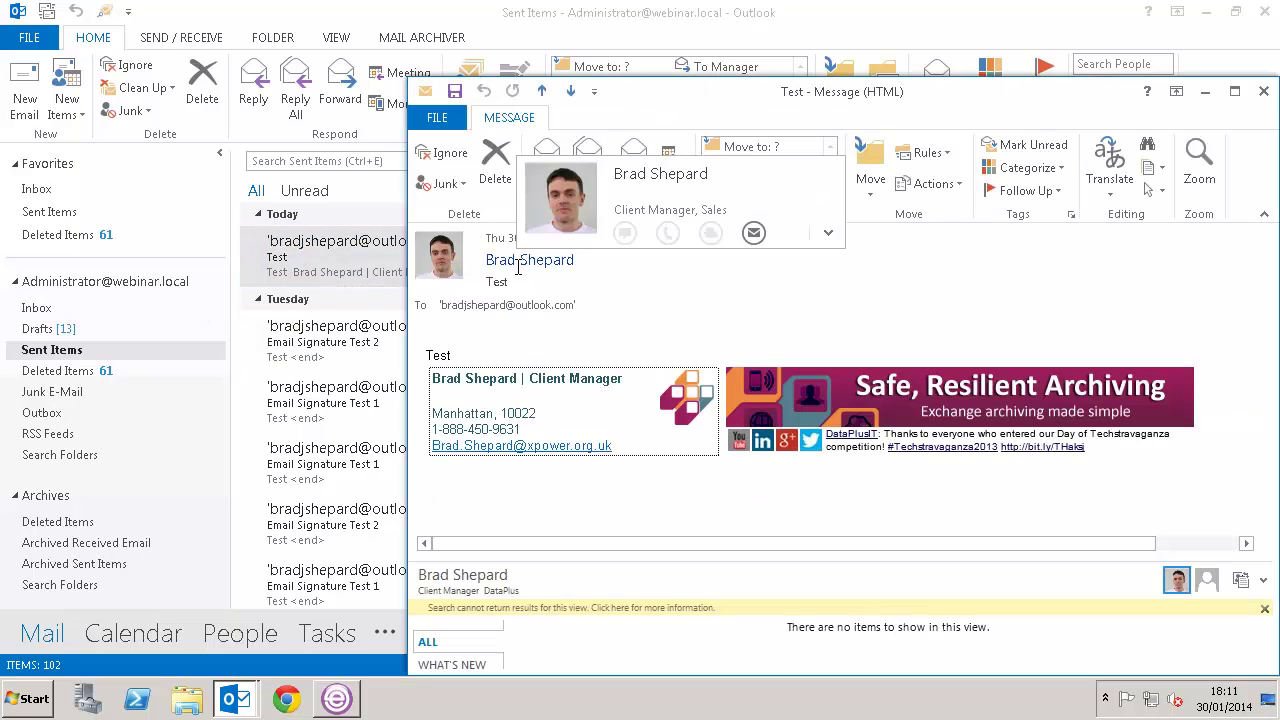